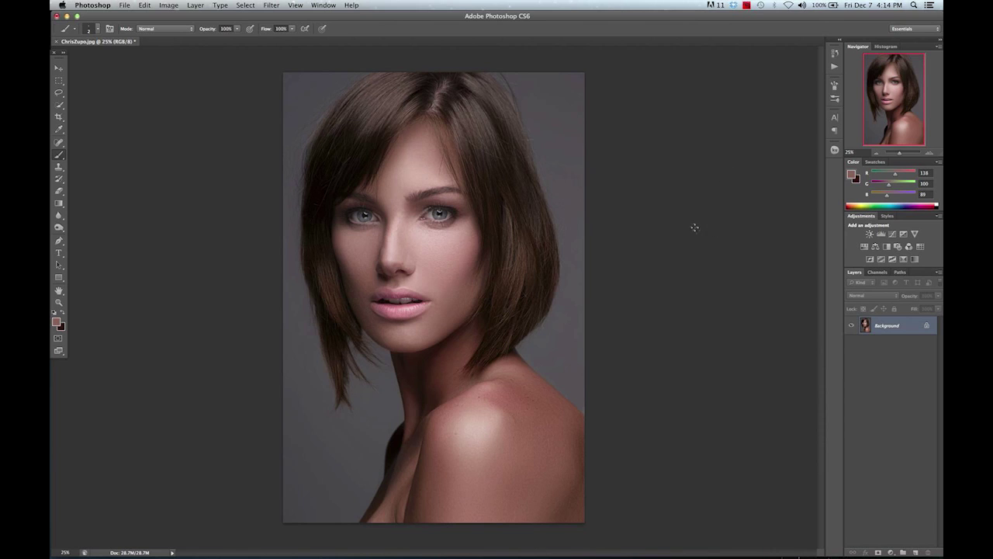
Create a new layer above the Background and name it "Freckle 1"
left_click(915, 552)
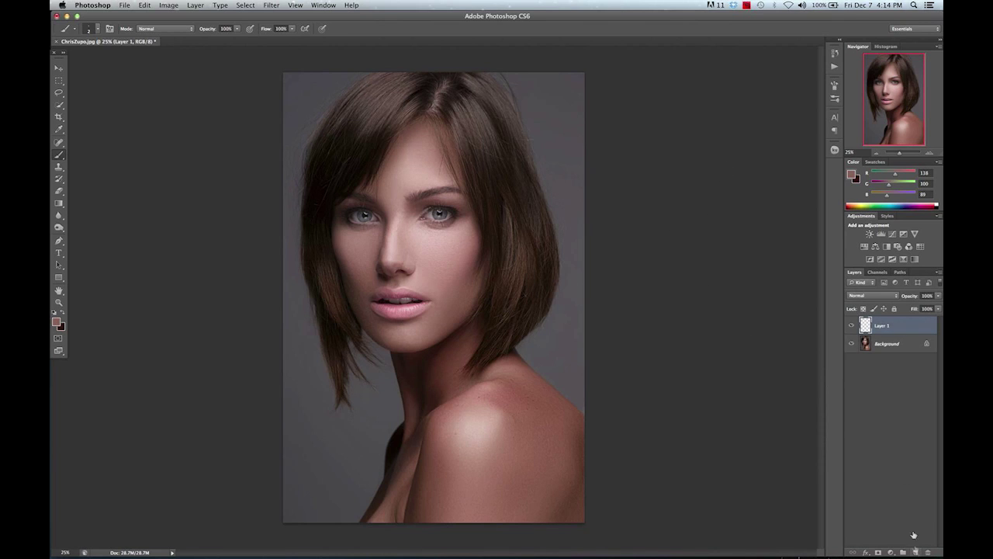
double_click(884, 326)
type("Freckle 1")
key("Return")
Sample a dark skin tone from the shadowed edge of the cheek and set the brush size to 16 px
left_click(58, 128)
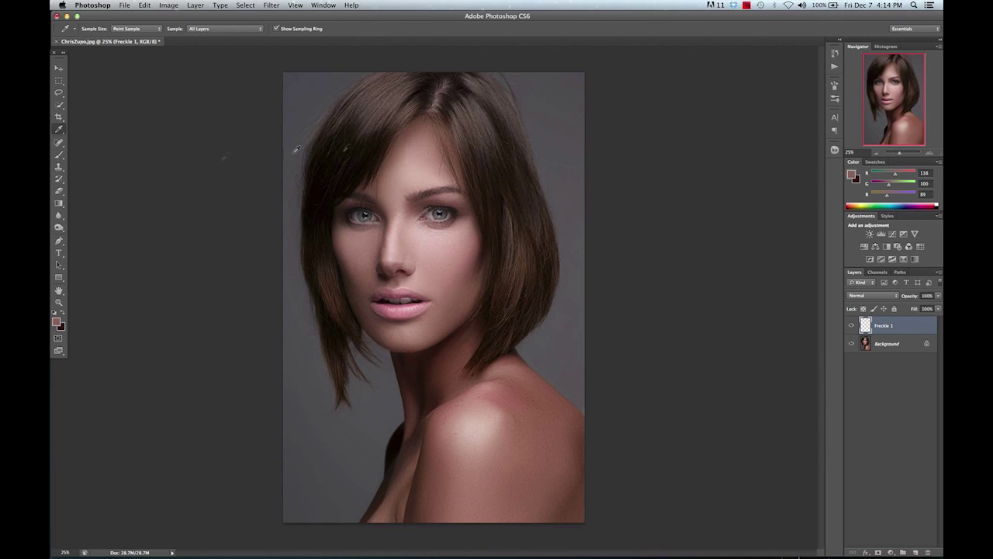
left_click(345, 260)
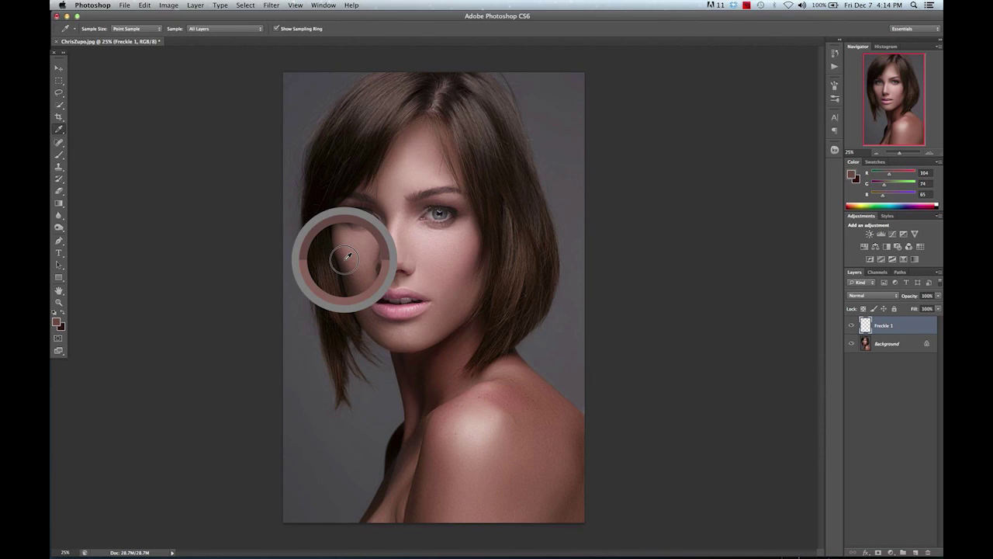
left_click_drag(347, 257, 348, 254)
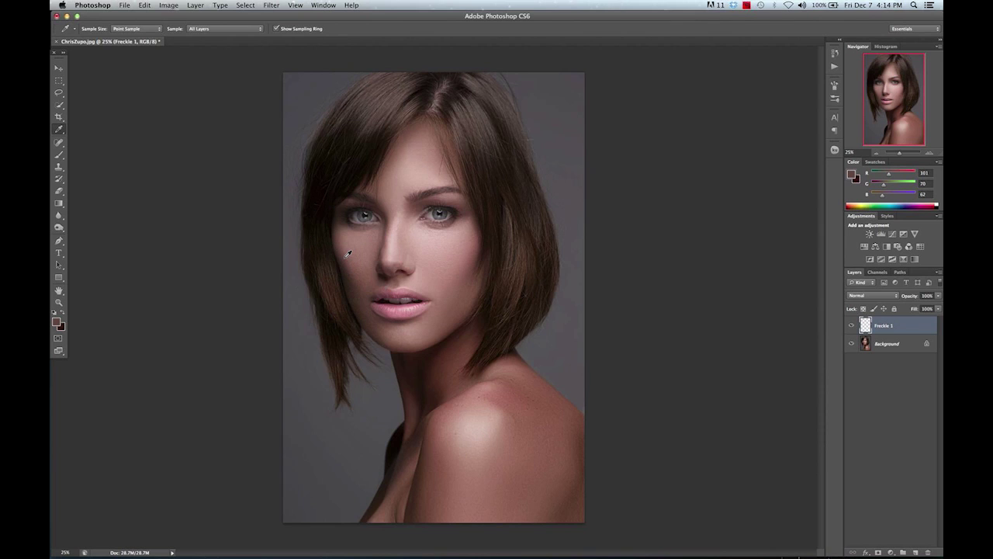
left_click(59, 156)
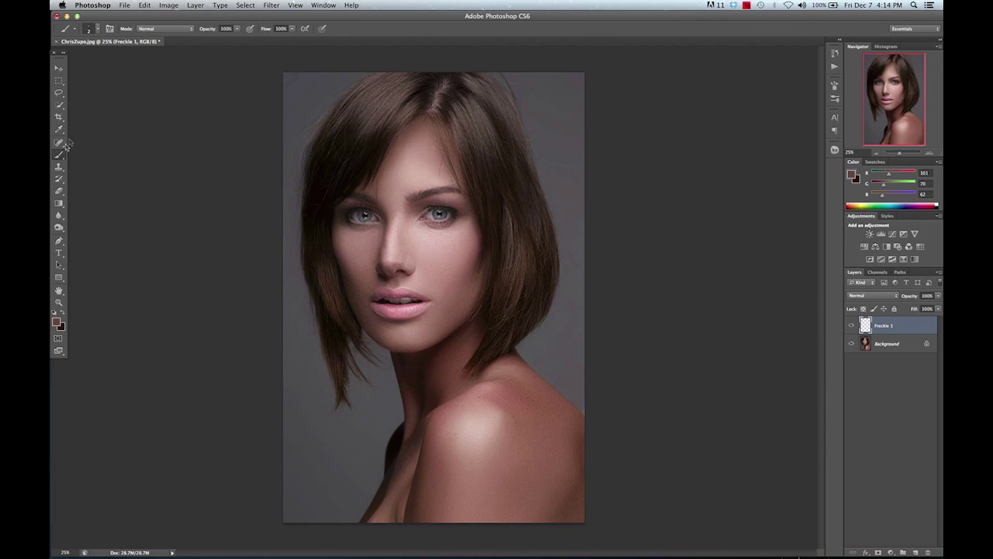
left_click(98, 29)
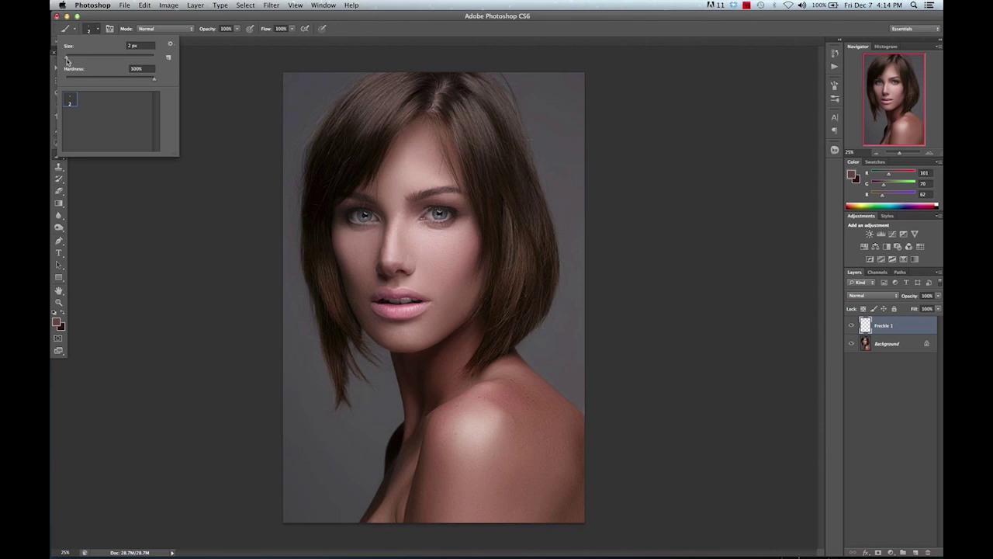
left_click_drag(66, 57, 73, 60)
key("Return")
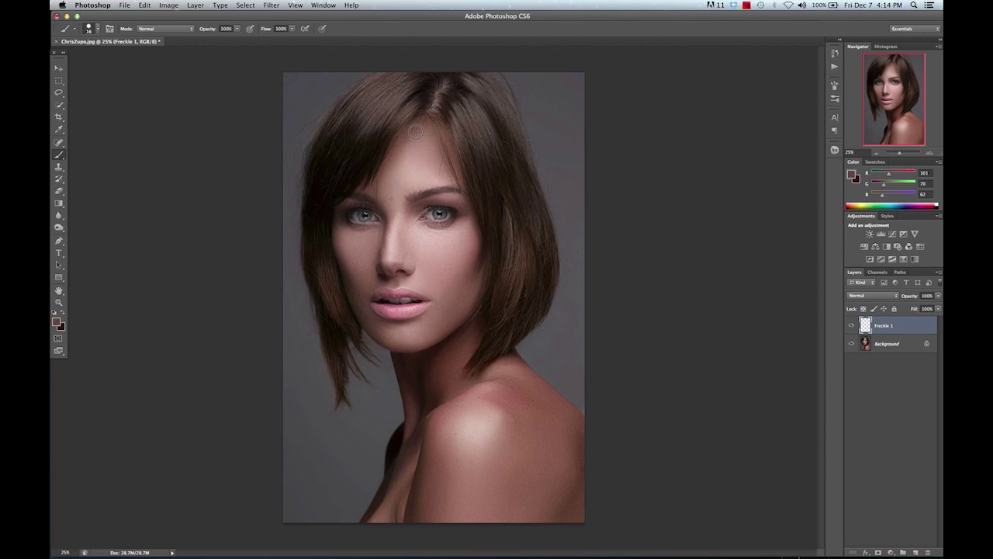
Paint fine freckles across the forehead, nose, cheeks, chin, neck, chest and shoulder on the Freckle 1 layer
left_click_drag(431, 161, 405, 180)
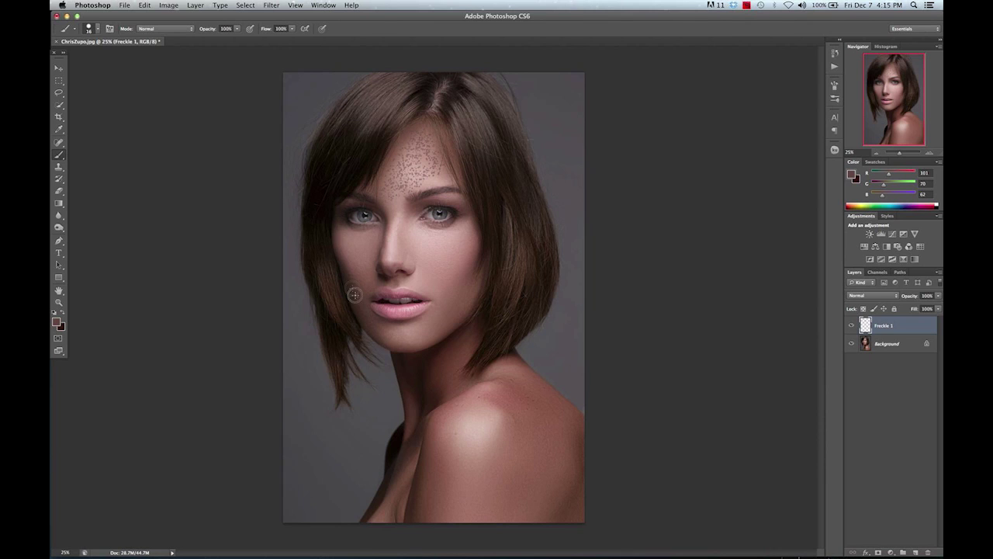
mouse_move(416, 285)
left_mouse_down()
mouse_move(437, 299)
mouse_move(388, 257)
mouse_move(426, 266)
mouse_move(455, 250)
left_mouse_up()
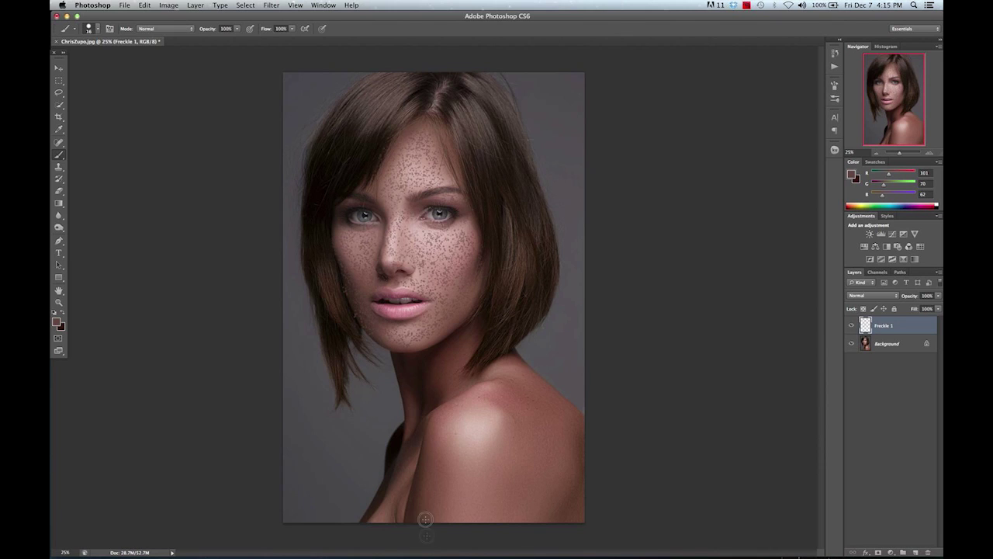
left_click(454, 419)
left_click_drag(451, 423, 489, 512)
left_click_drag(420, 373, 391, 512)
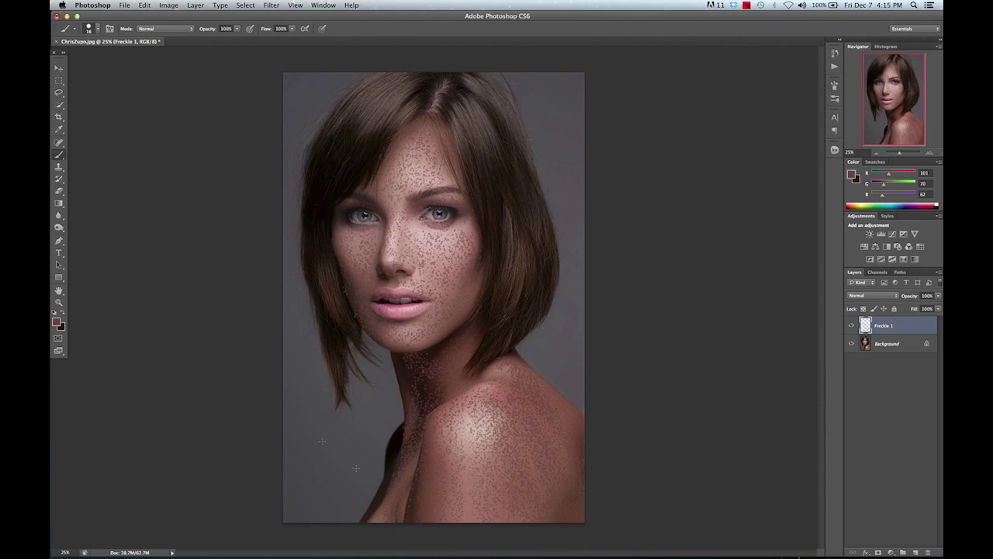
Set the Freckle 1 layer's blend mode to Multiply and its fill to 21%
left_click(886, 298)
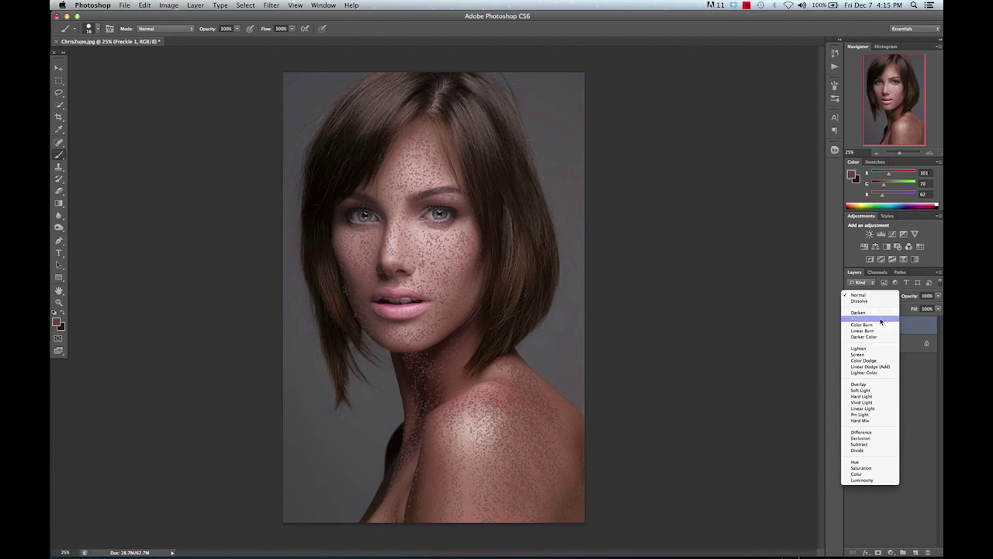
left_click(881, 319)
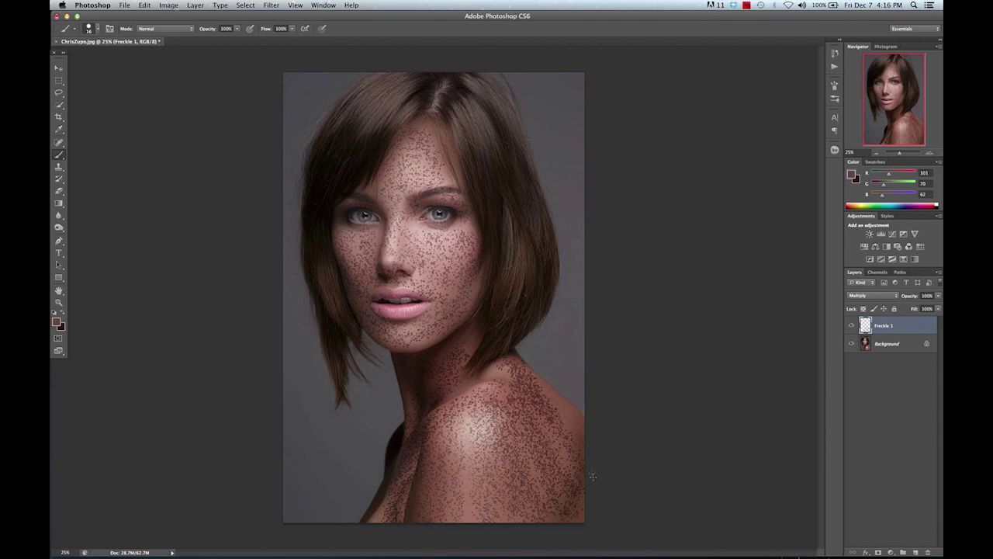
left_click(938, 308)
left_click_drag(917, 320, 902, 320)
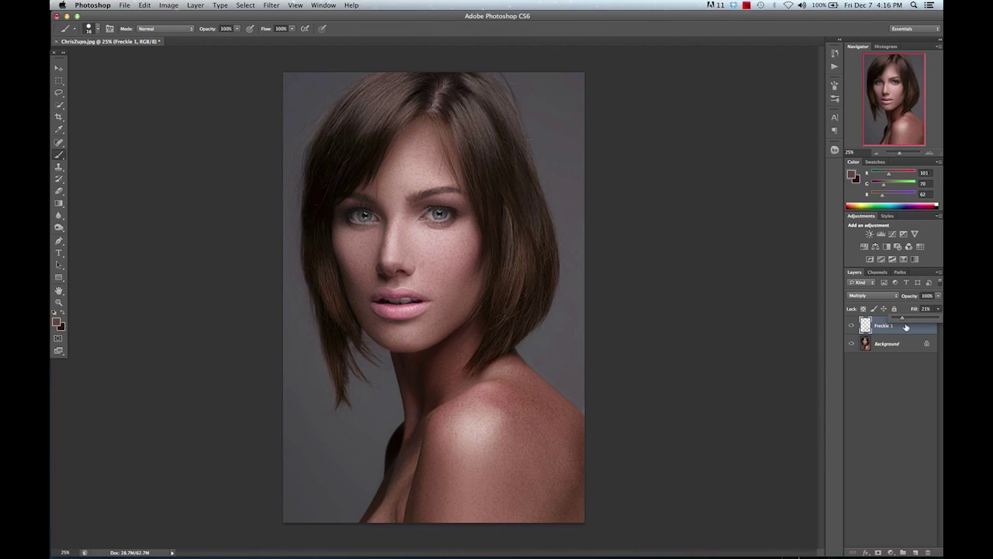
Add another layer above Freckle 1 and name it "Freckles 2"
left_click(917, 551)
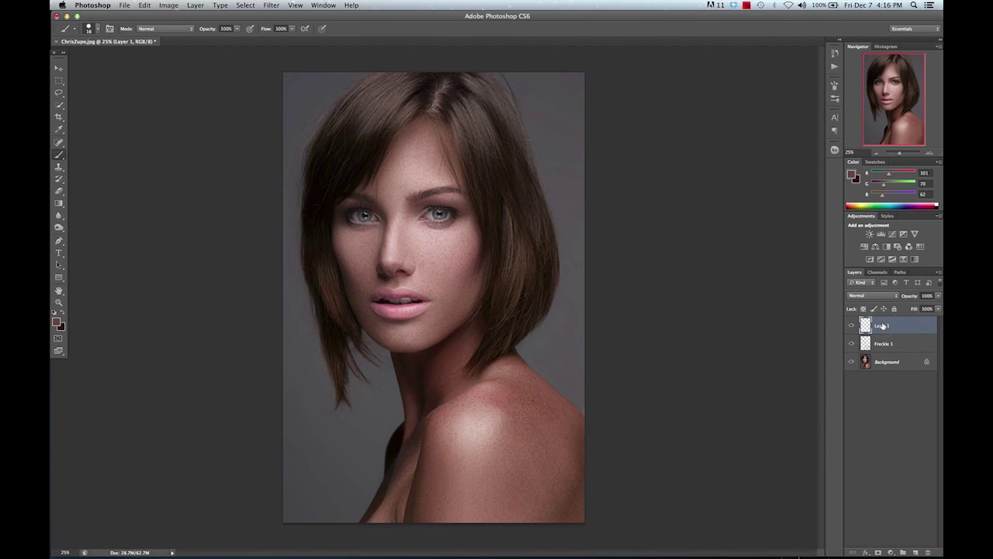
double_click(884, 326)
type("Freckles 2")
key("Return")
Sample a lighter skin tone from the shadowed cheek and set the brush size to 19 px
left_click(59, 129)
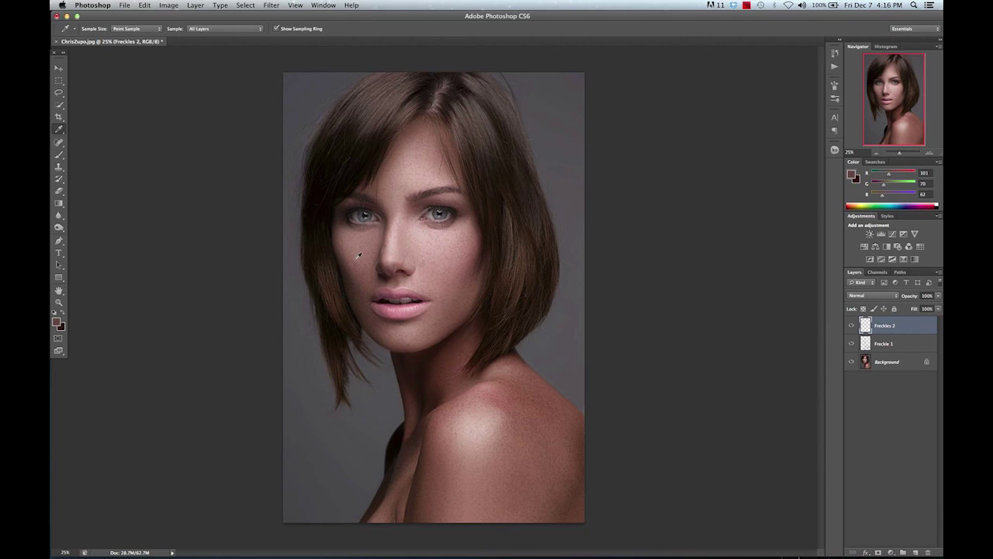
left_click_drag(348, 262, 358, 263)
left_click(61, 155)
left_click(98, 29)
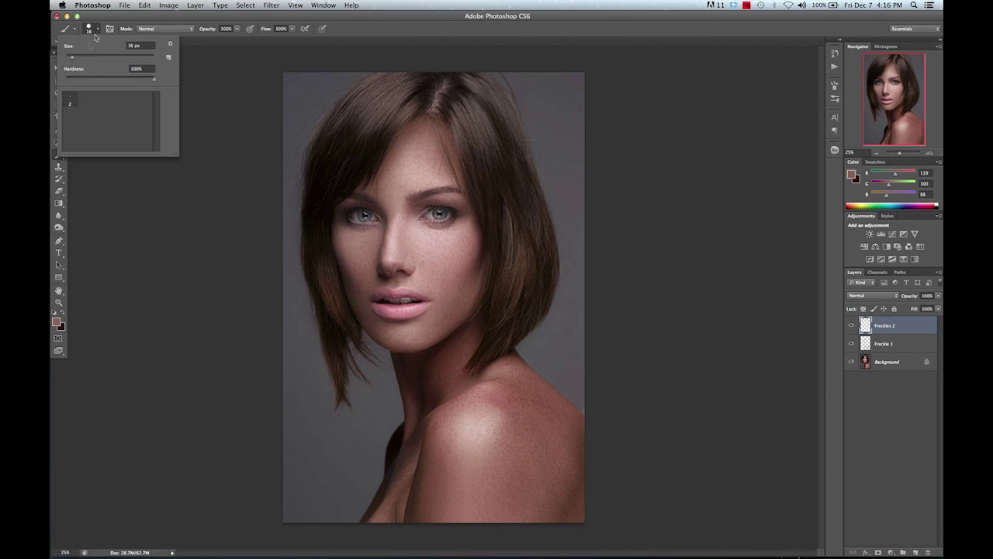
left_click_drag(73, 61, 74, 59)
key("Return")
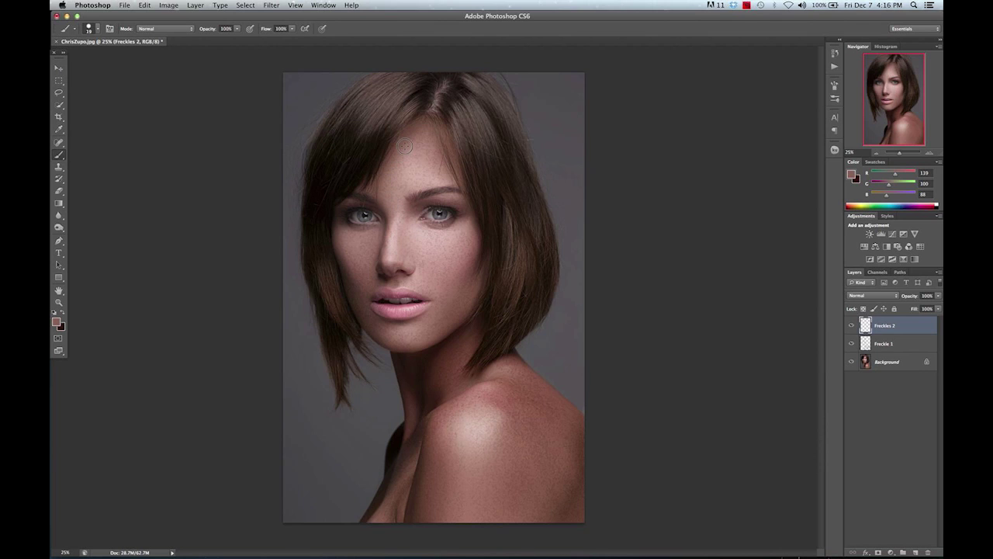
Paint a sparser set of medium freckles over the face, neck, chest and shoulder on the Freckles 2 layer
left_click(348, 275)
left_click(418, 167)
left_click_drag(389, 233, 444, 252)
left_click_drag(458, 325, 436, 347)
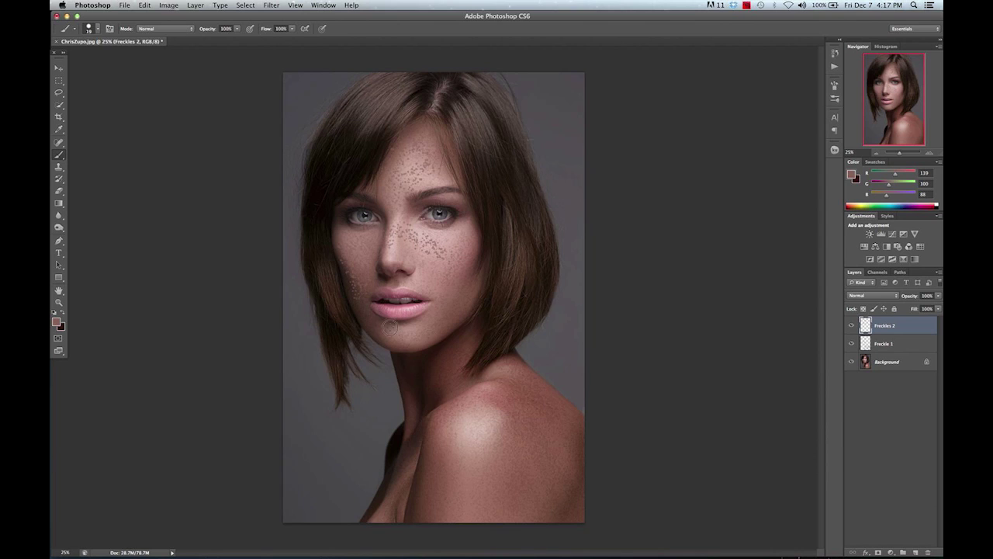
left_click_drag(563, 482, 579, 518)
left_click_drag(466, 427, 474, 459)
left_click_drag(475, 329, 469, 336)
left_click_drag(416, 458, 437, 392)
left_click(444, 354)
Blend the Freckles 2 layer with Multiply and reduce its fill to 24%
left_click(877, 296)
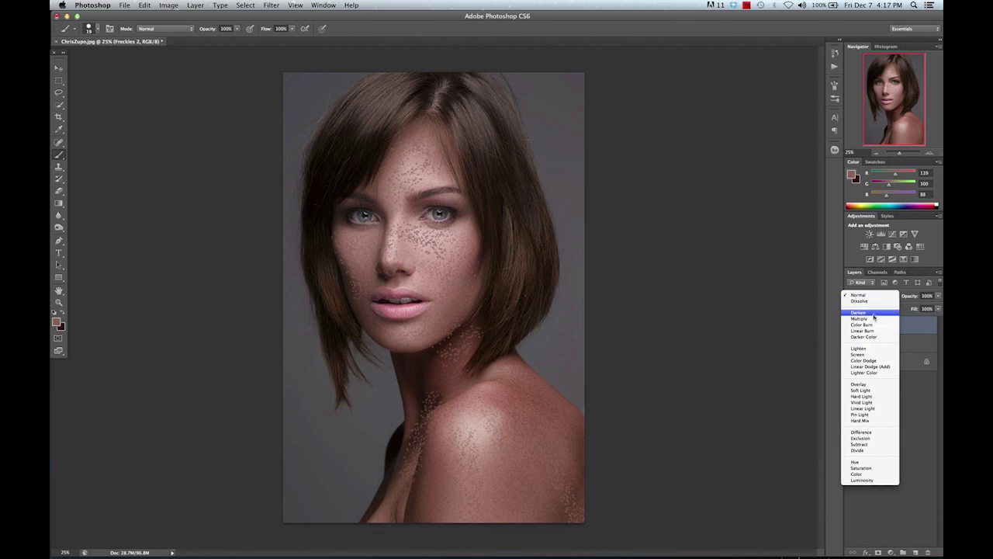
left_click(863, 318)
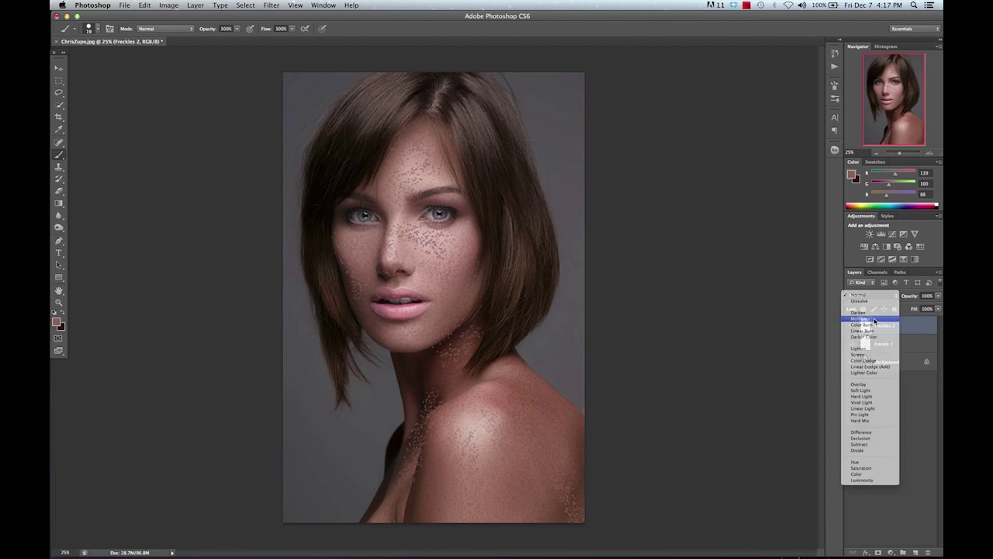
left_click(938, 308)
left_click_drag(905, 320, 903, 320)
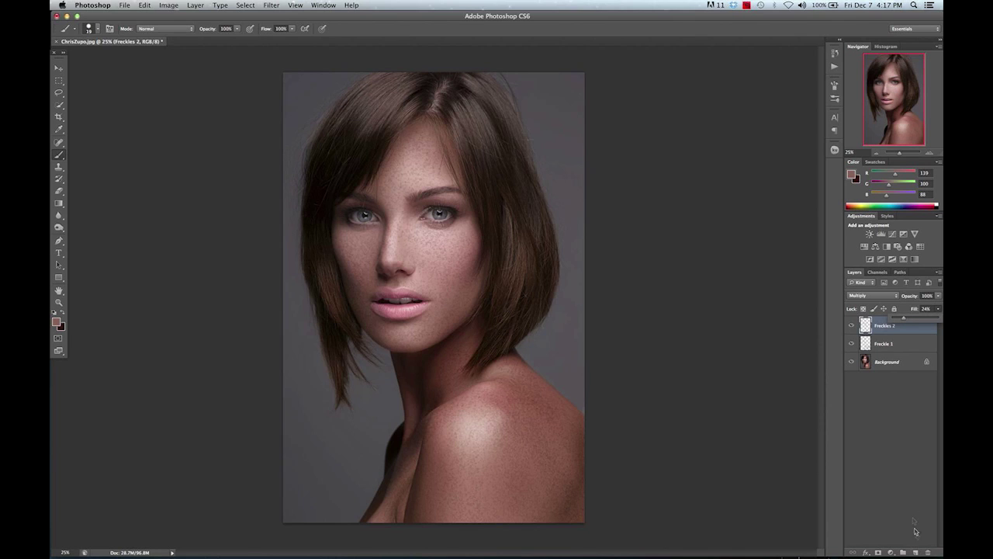
Add a new top layer and name it "Freckles 3"
left_click(917, 551)
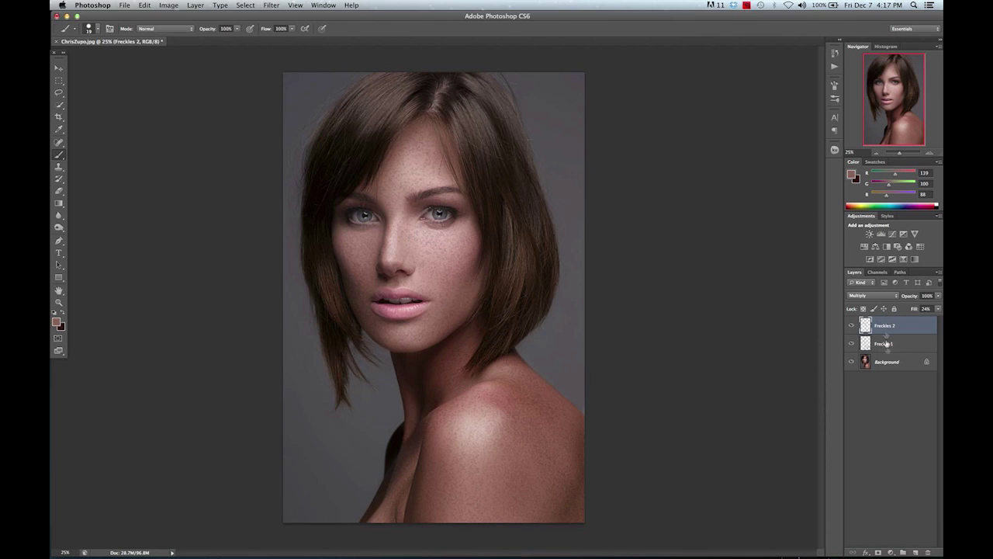
left_click(915, 552)
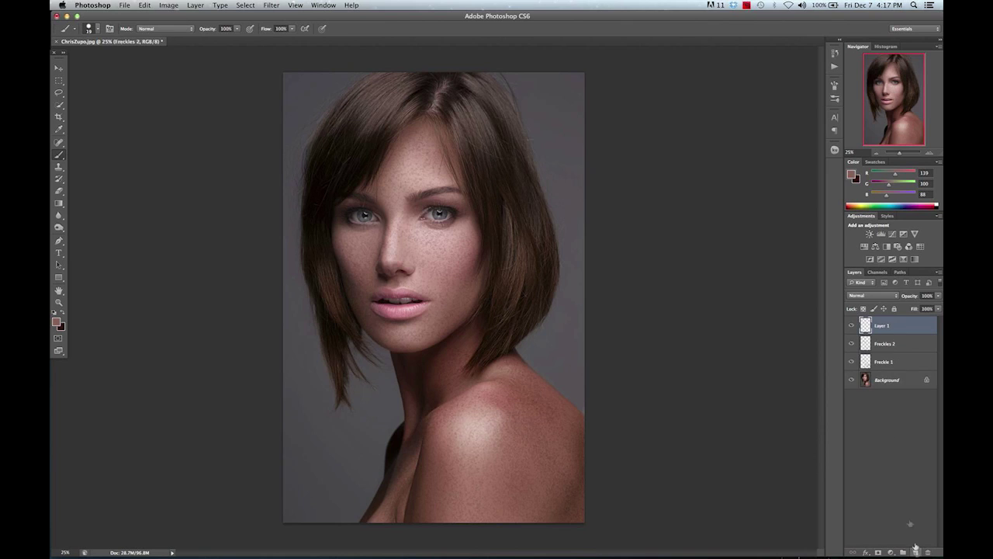
double_click(883, 326)
type("F")
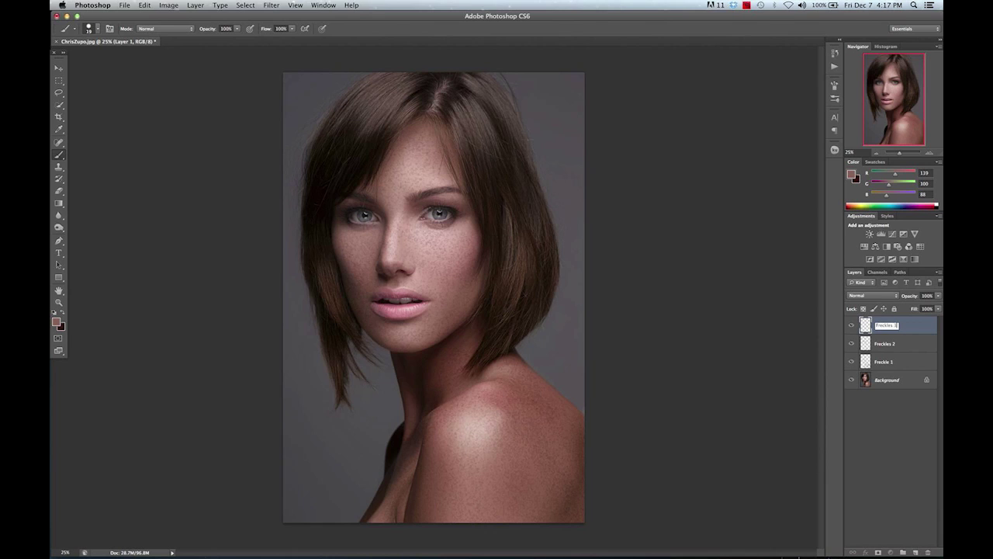
type("reckles 3")
key("Return")
Set the brush size to 23 px and paint larger freckles on the shoulder, back and neck, with a few on the face
left_click(96, 29)
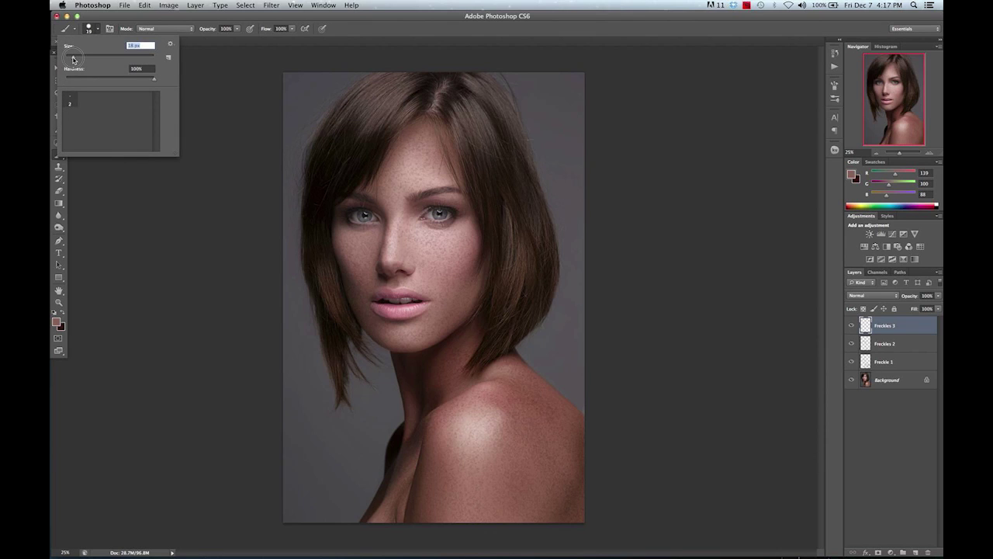
left_click_drag(75, 58, 76, 58)
key("Return")
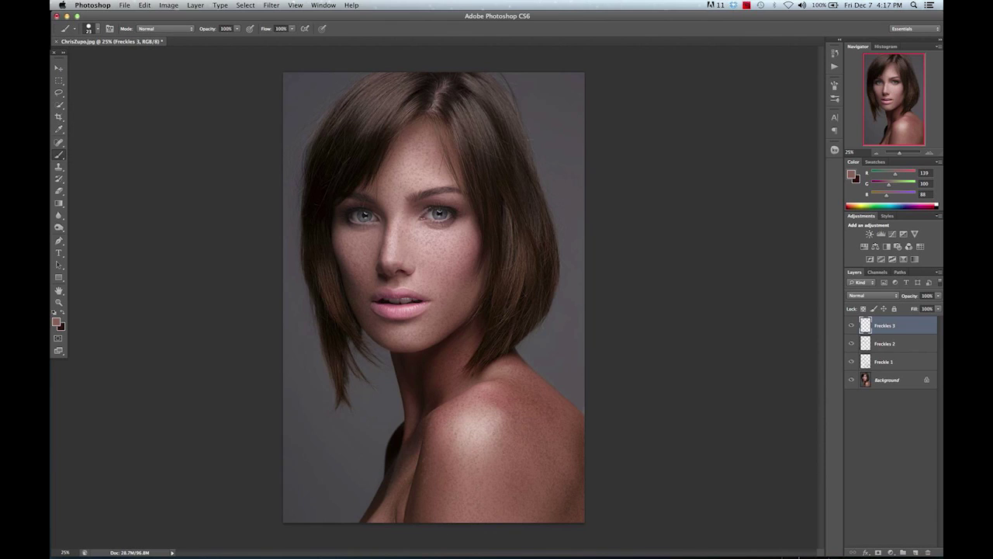
left_click_drag(467, 431, 481, 423)
left_click_drag(576, 458, 582, 494)
left_click_drag(450, 365, 423, 369)
Change the Freckles 3 layer's blend mode to Multiply and lower its fill to 34%
left_click(878, 298)
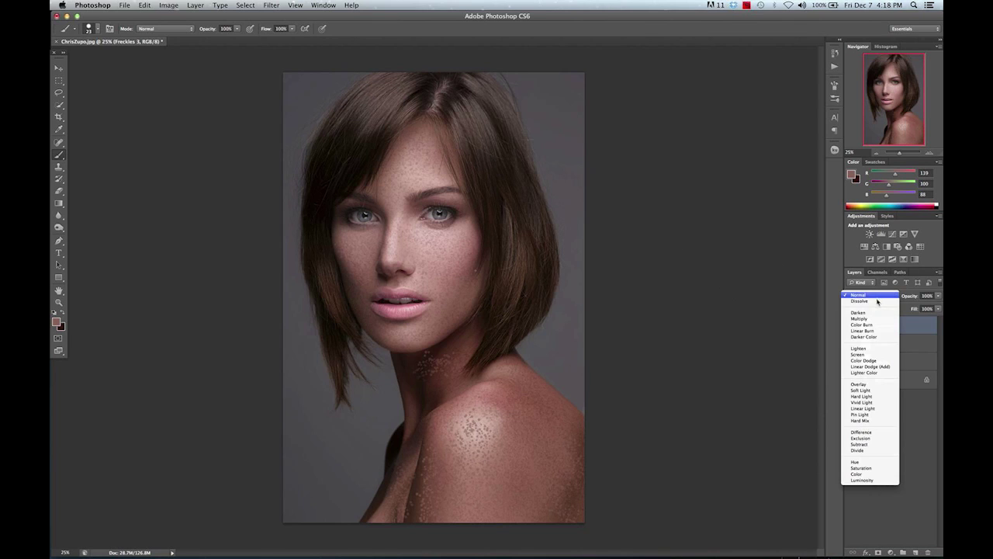
left_click(872, 321)
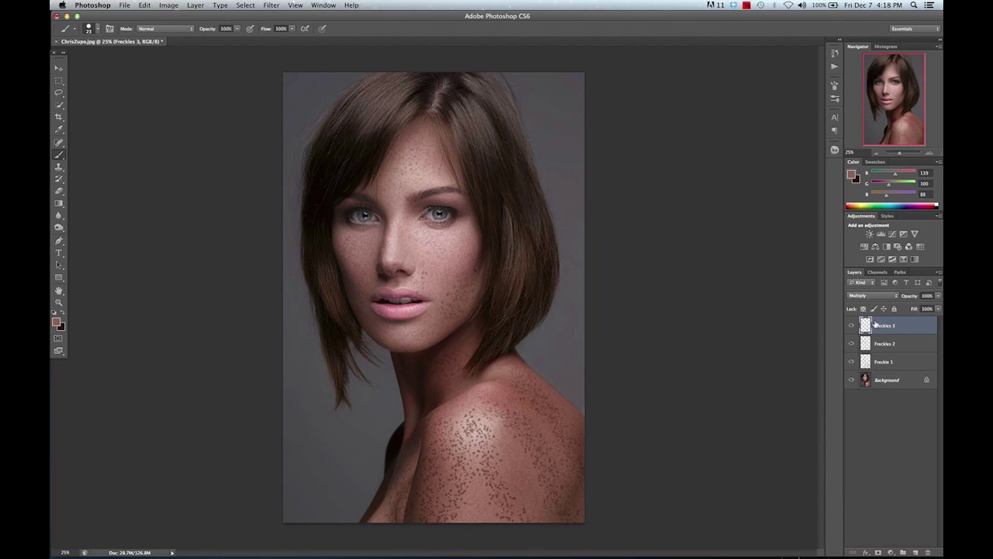
left_click(940, 310)
left_click_drag(908, 321, 909, 320)
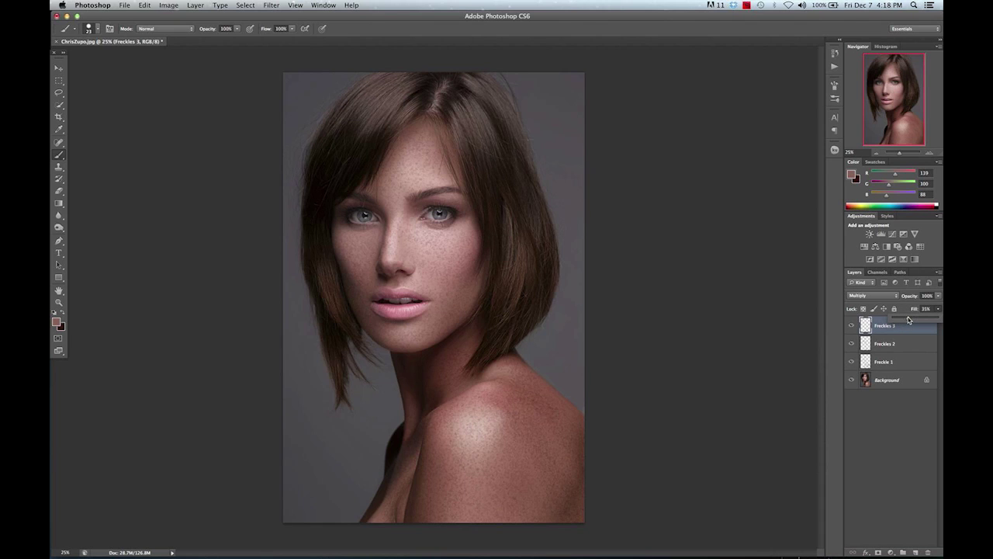
left_click(417, 130)
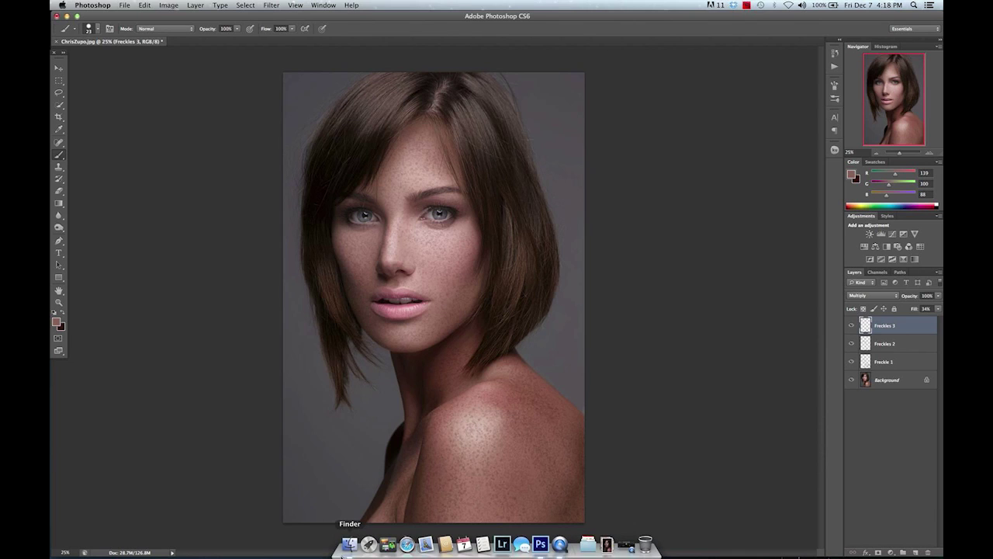
Switch to Finder and place FreckleTexture.jpg from the desktop's Freckle Tutorial folder into the portrait document
left_click(351, 547)
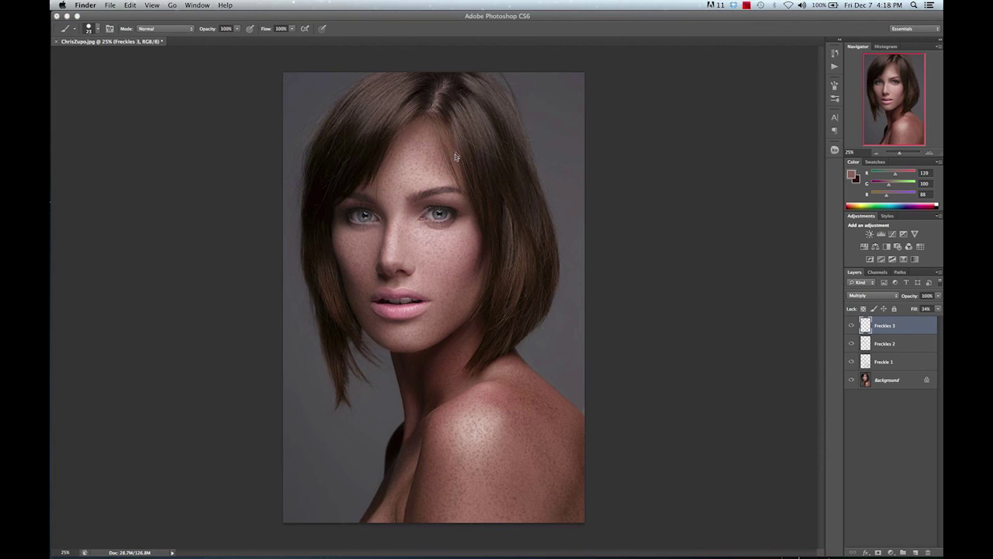
key("super+n")
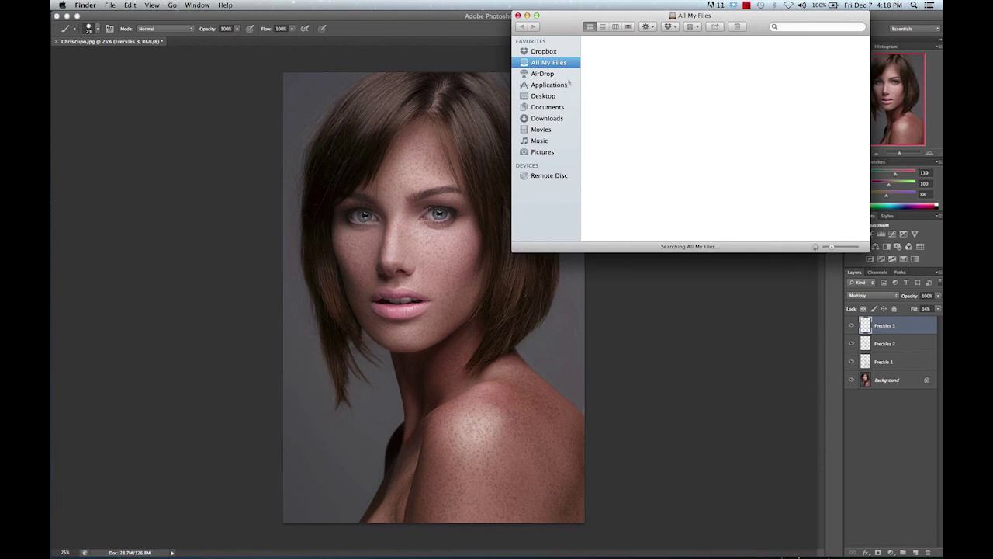
left_click(552, 96)
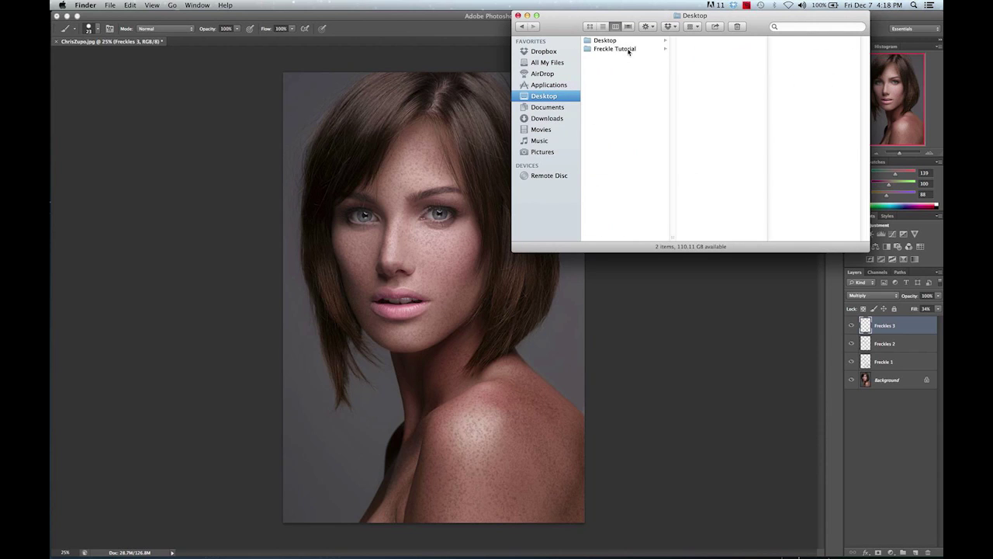
left_click(629, 48)
left_click(702, 50)
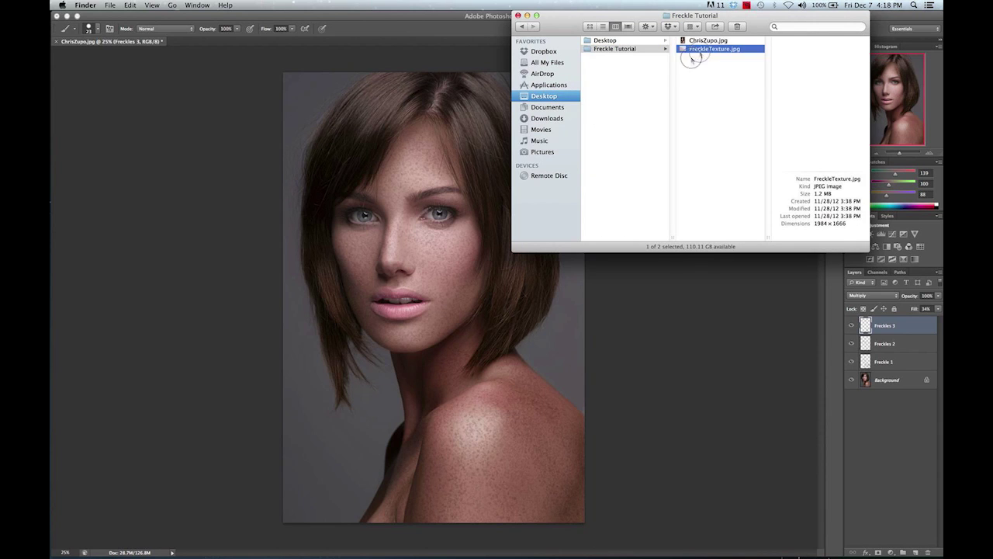
left_click_drag(388, 224, 376, 231)
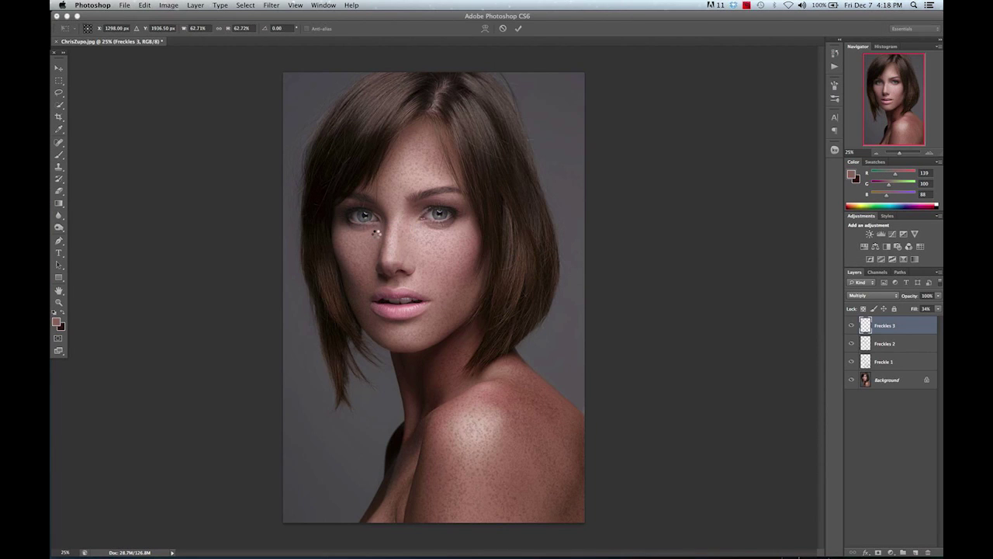
Position the placed freckle texture so it covers the forehead, then rasterize its layer
mouse_move(415, 320)
left_mouse_down()
mouse_move(450, 195)
mouse_move(450, 116)
mouse_move(445, 126)
left_mouse_up()
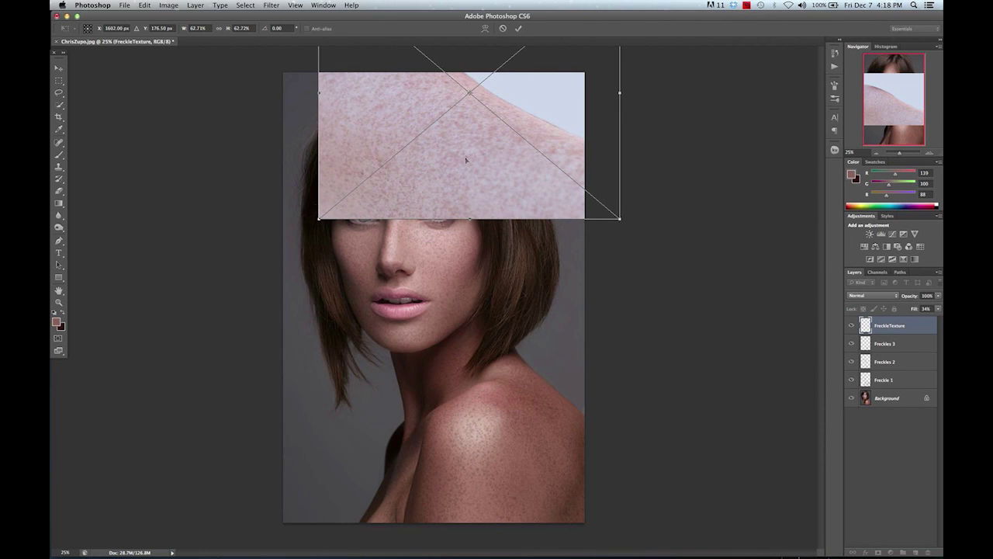
key("Return")
key("b")
right_click(884, 324)
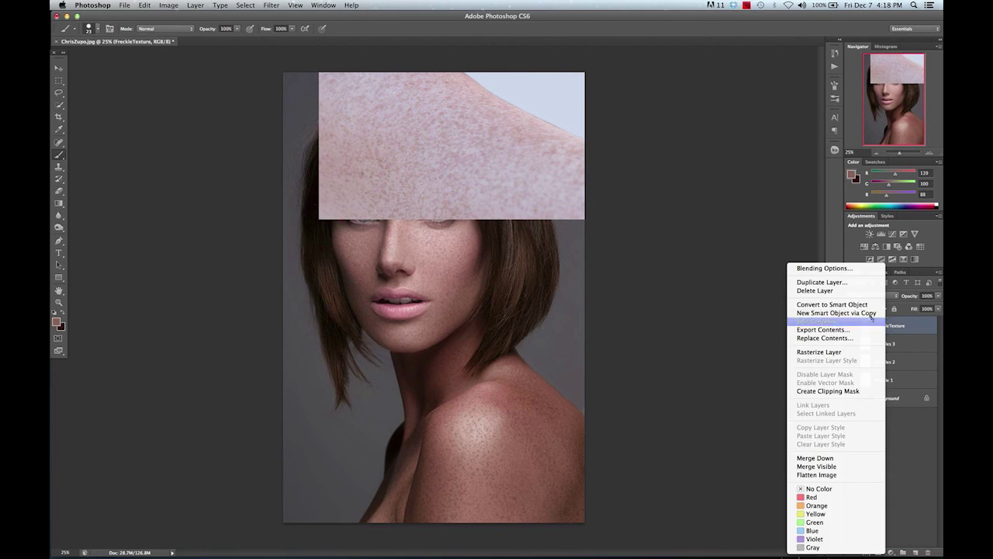
left_click(854, 355)
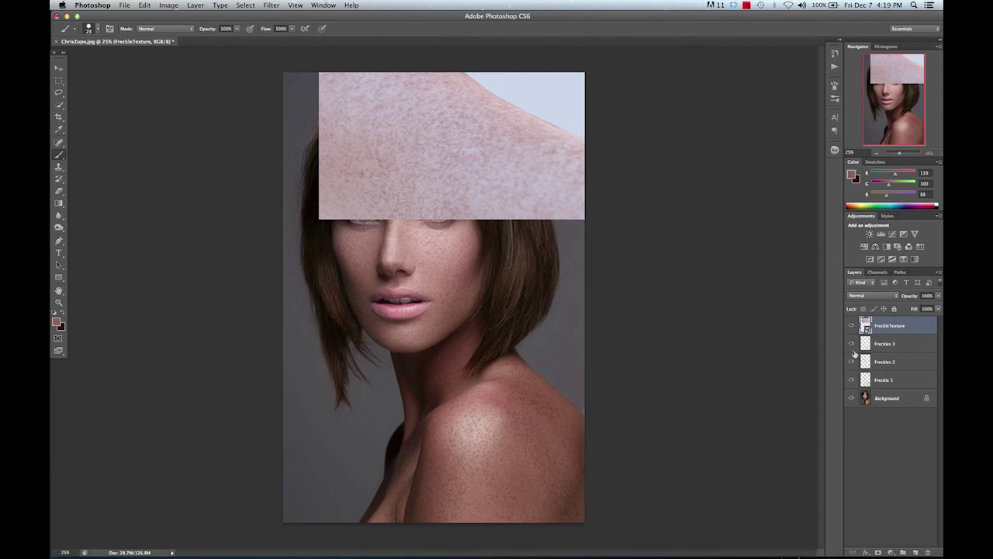
Add a layer mask to the FreckleTexture layer and set its blend mode to Overlay
left_click(878, 552)
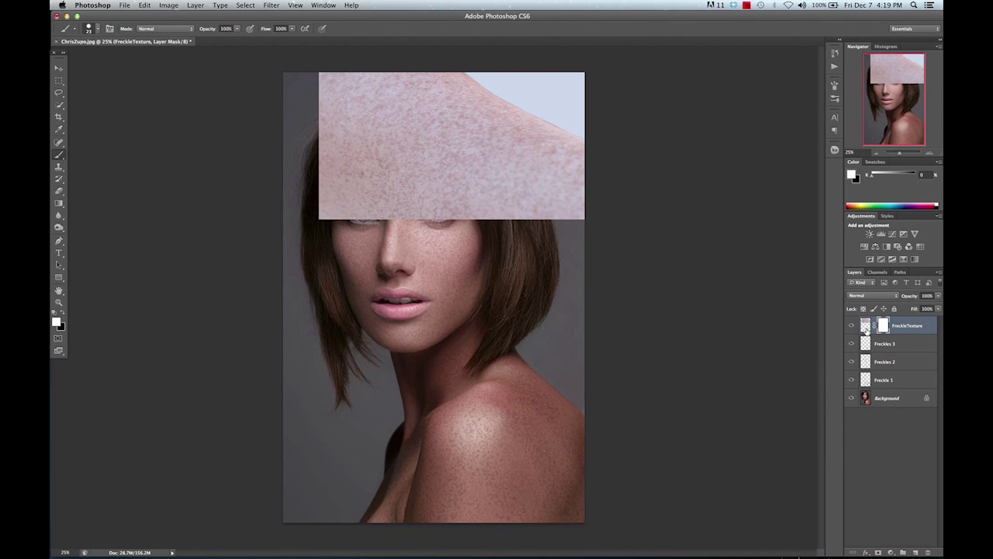
left_click(875, 298)
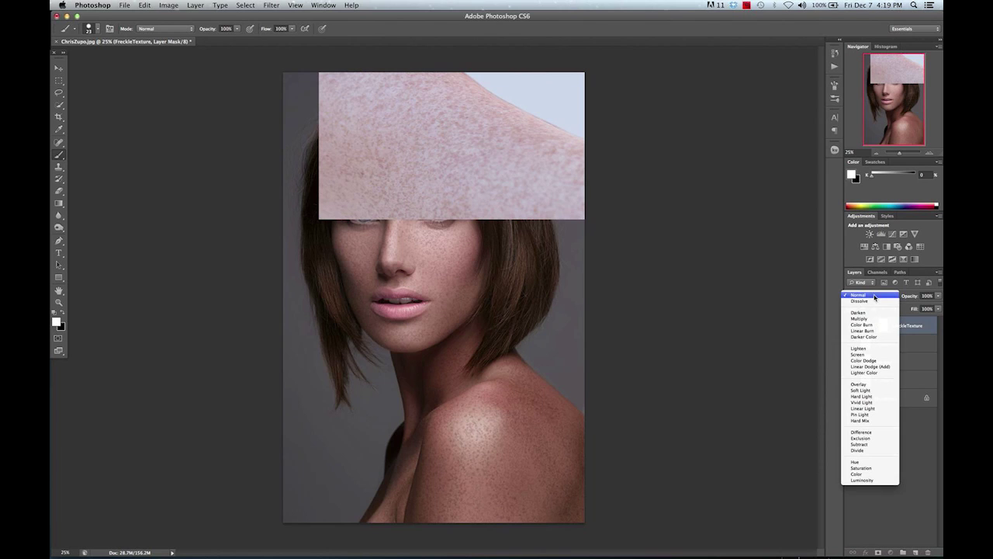
left_click(861, 384)
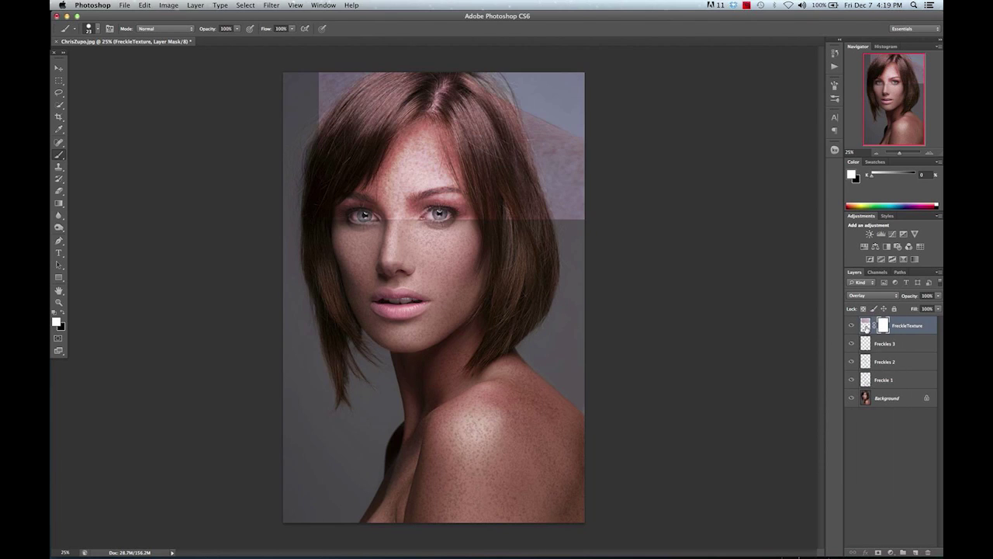
Desaturate the FreckleTexture layer's image with a Hue/Saturation adjustment, setting Saturation to -84
left_click(865, 325)
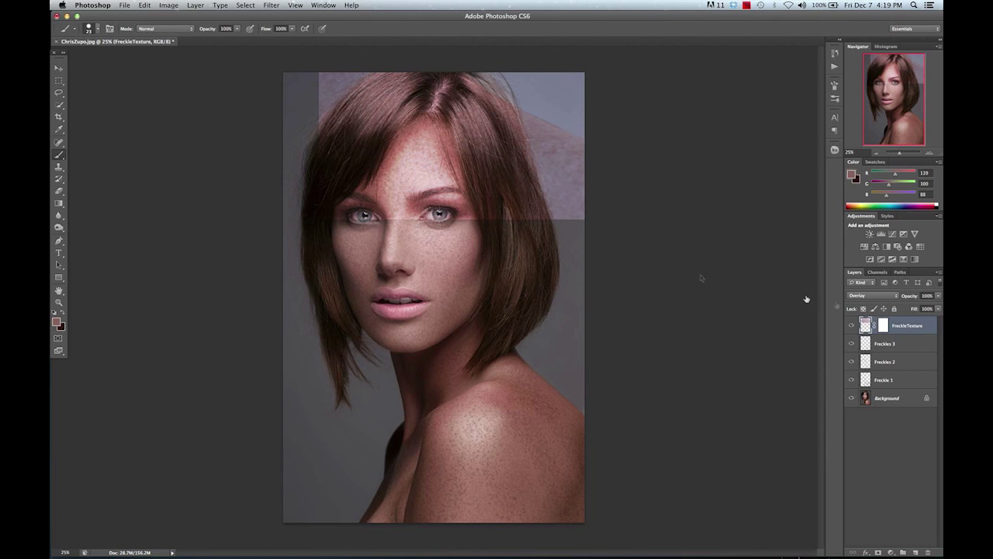
left_click(169, 5)
mouse_move(225, 34)
left_click(287, 87)
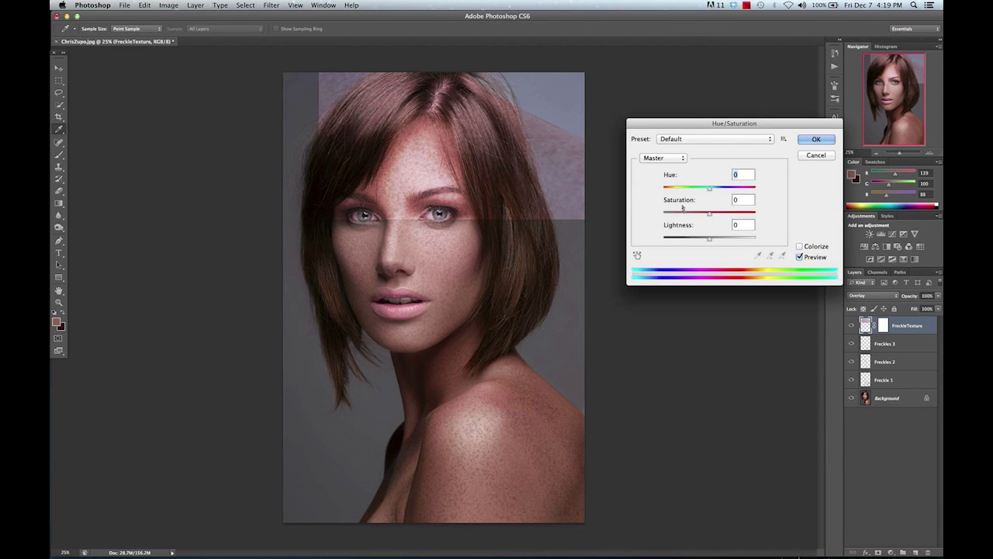
left_click_drag(673, 217, 670, 217)
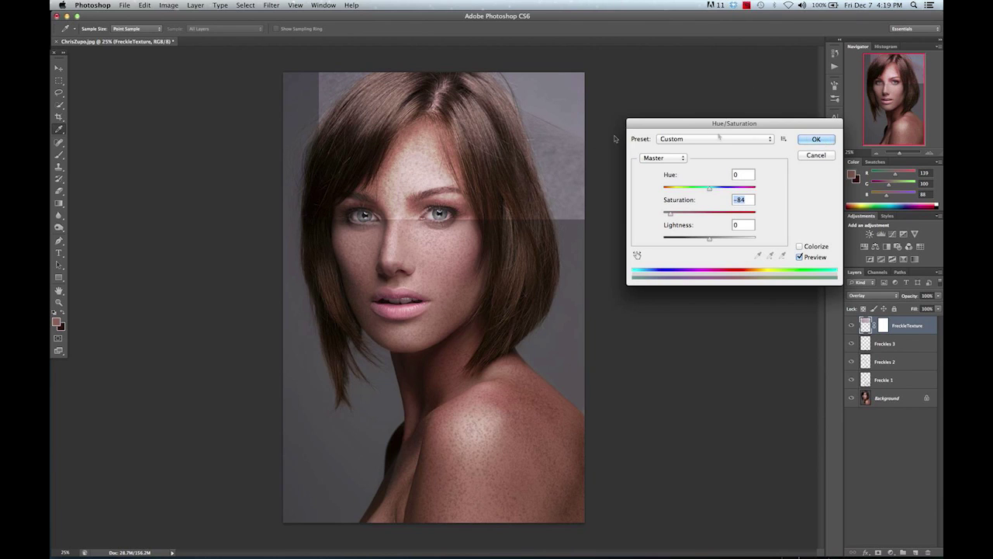
key("Return")
key("b")
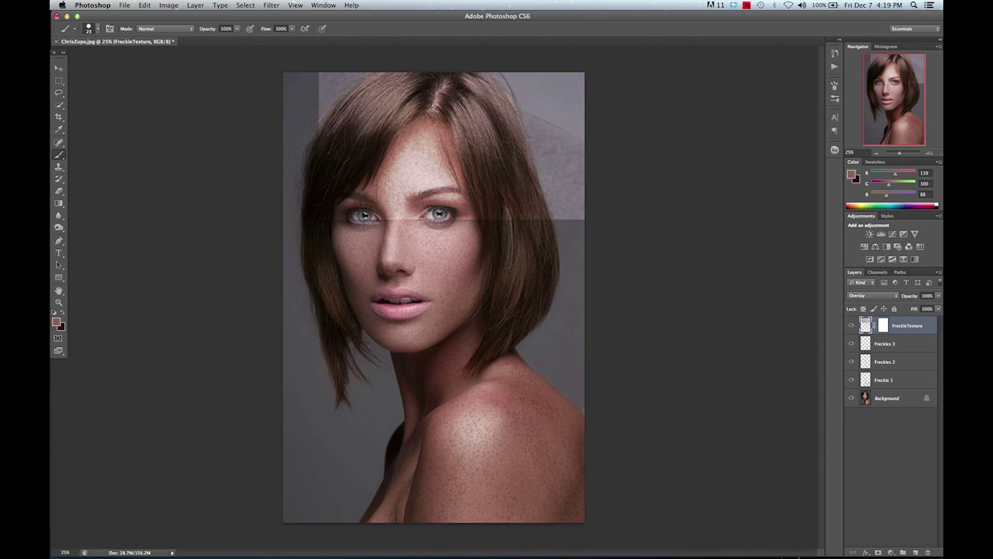
Darken the freckle texture with a Curves adjustment, placing a midtone point at input 139 and output 95
left_click(171, 6)
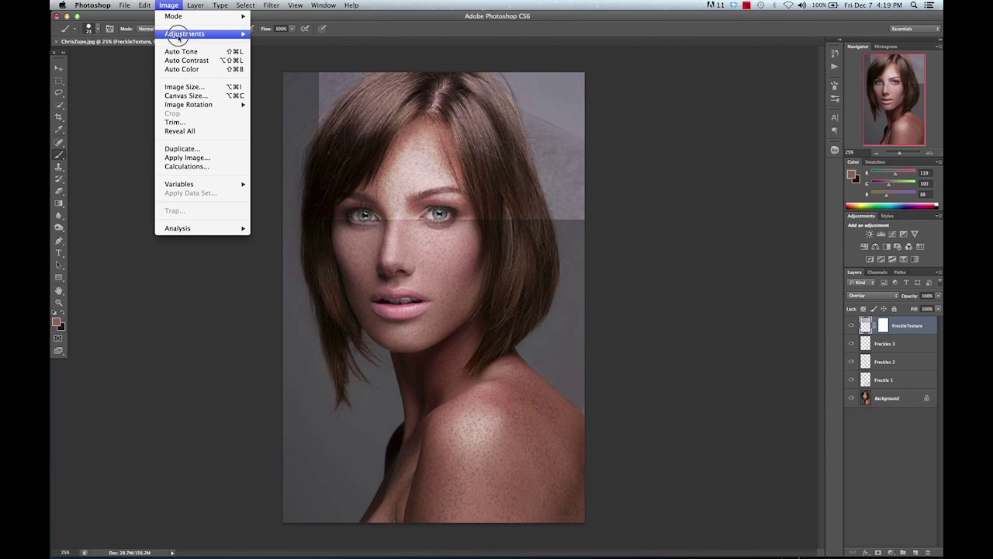
mouse_move(194, 34)
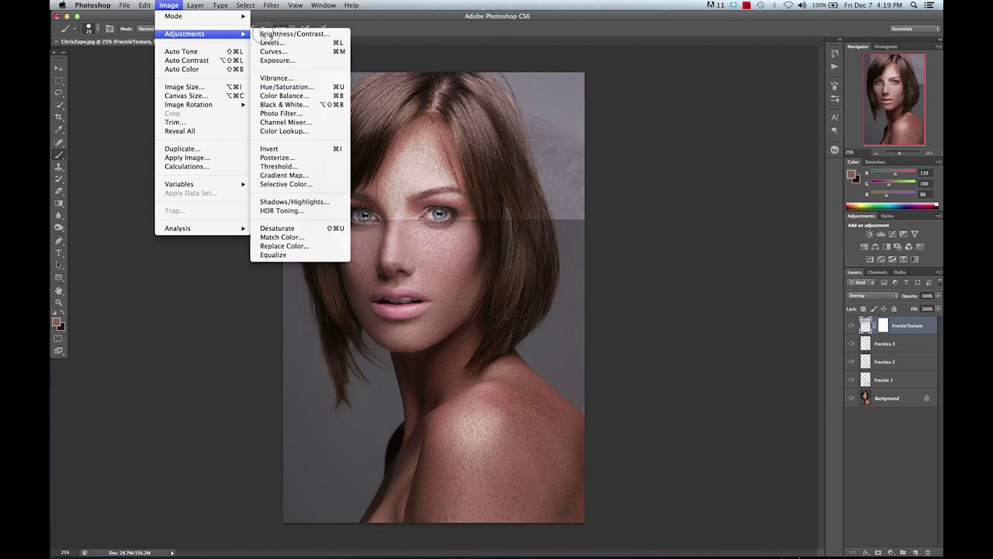
left_click(292, 52)
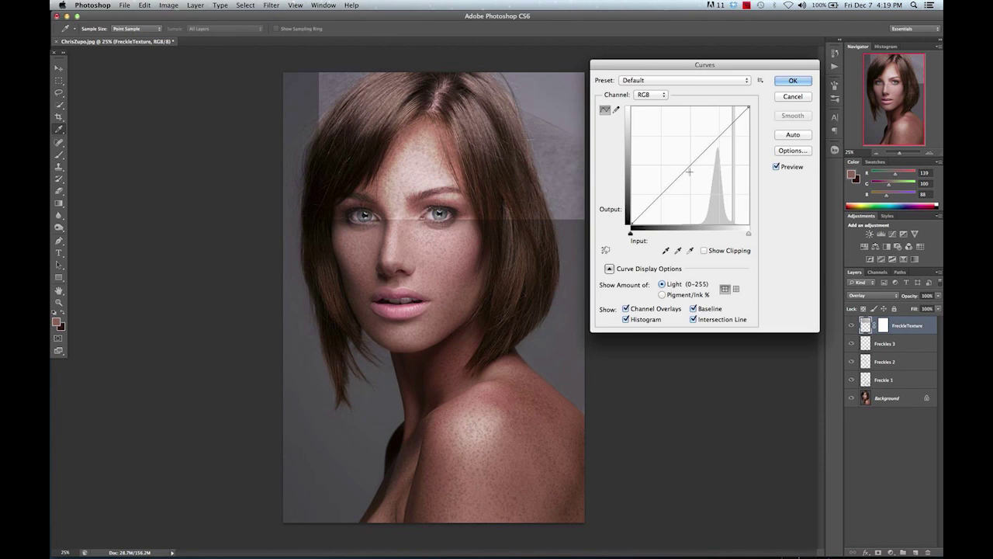
left_click_drag(691, 177, 696, 179)
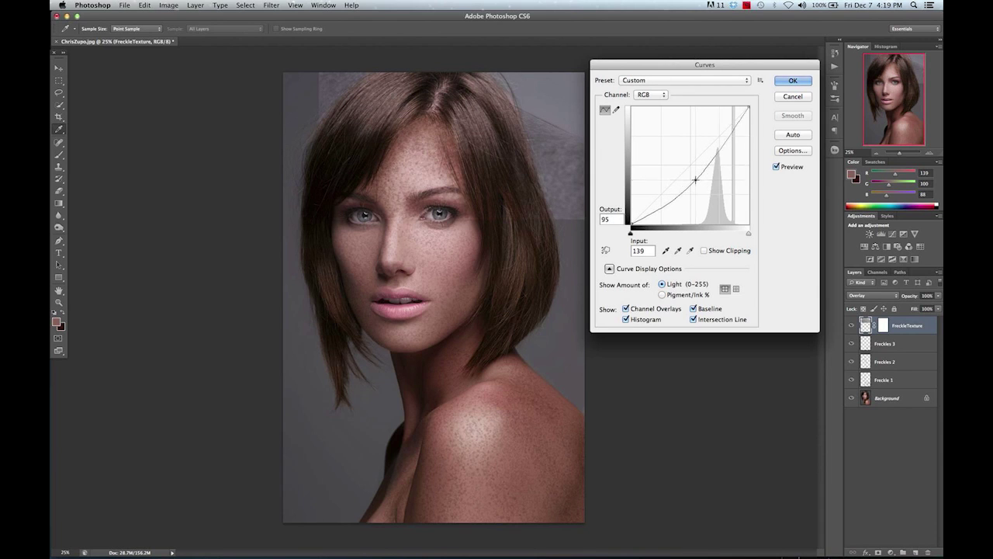
left_click(789, 82)
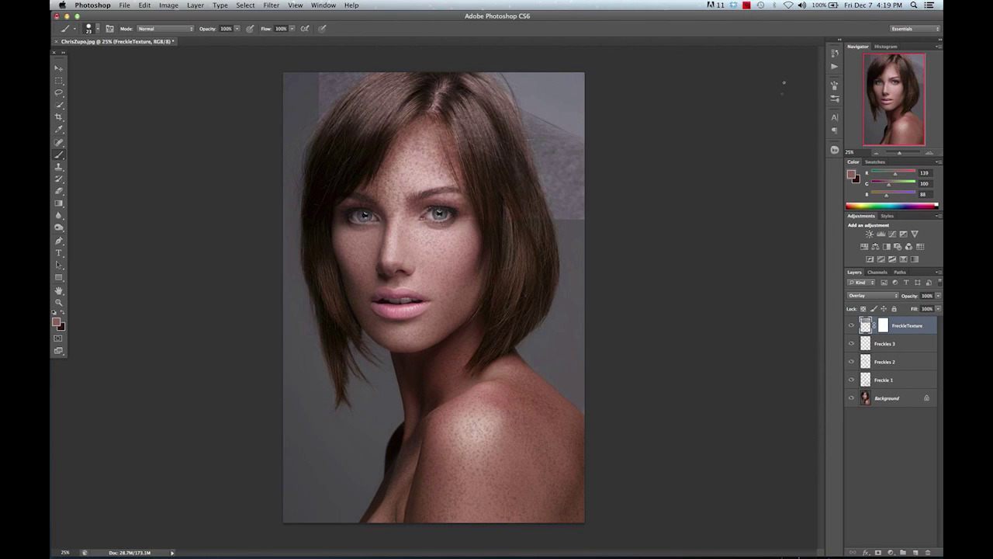
Invert the FreckleTexture layer mask to black to hide the texture
left_click(888, 330)
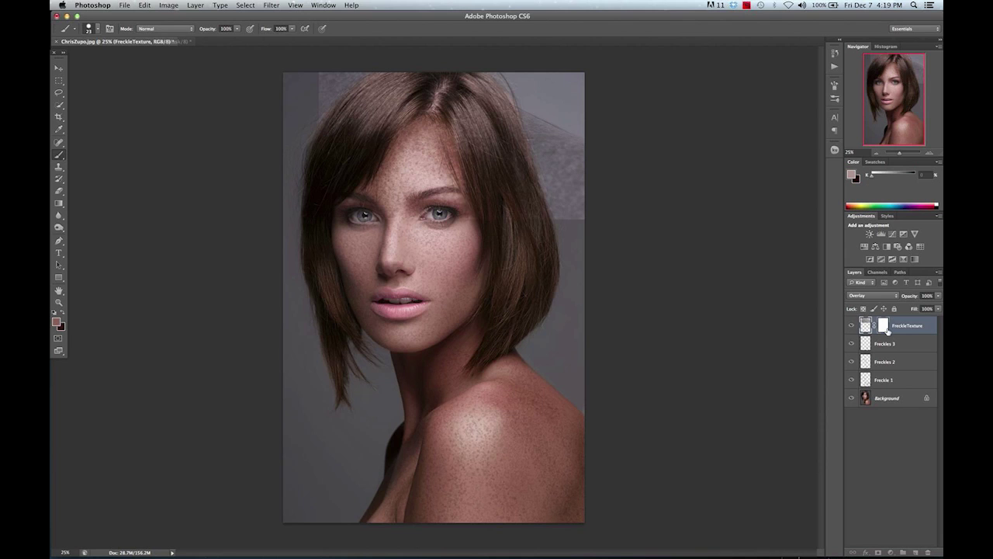
key("super+i")
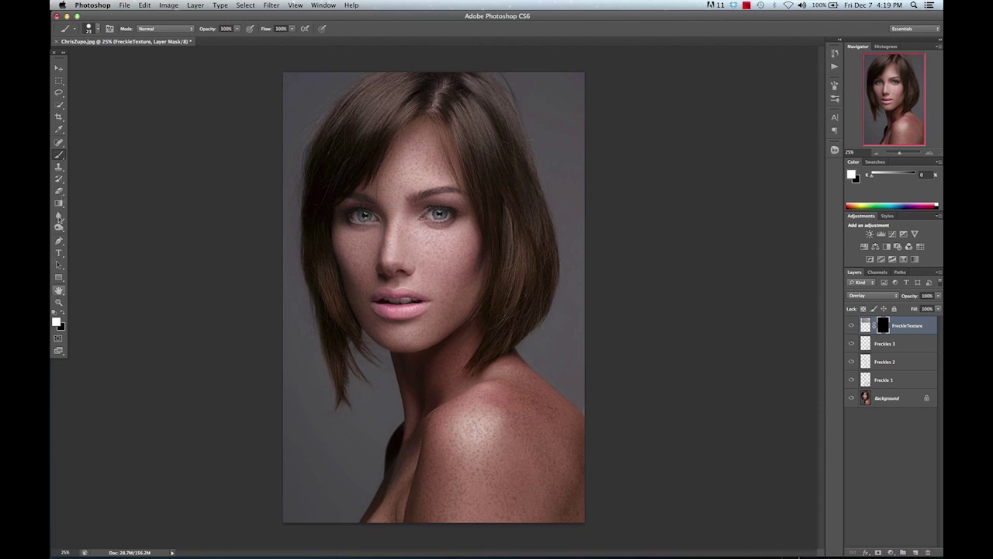
Load the Basic Brushes preset set and choose the 13 px round brush
left_click(98, 29)
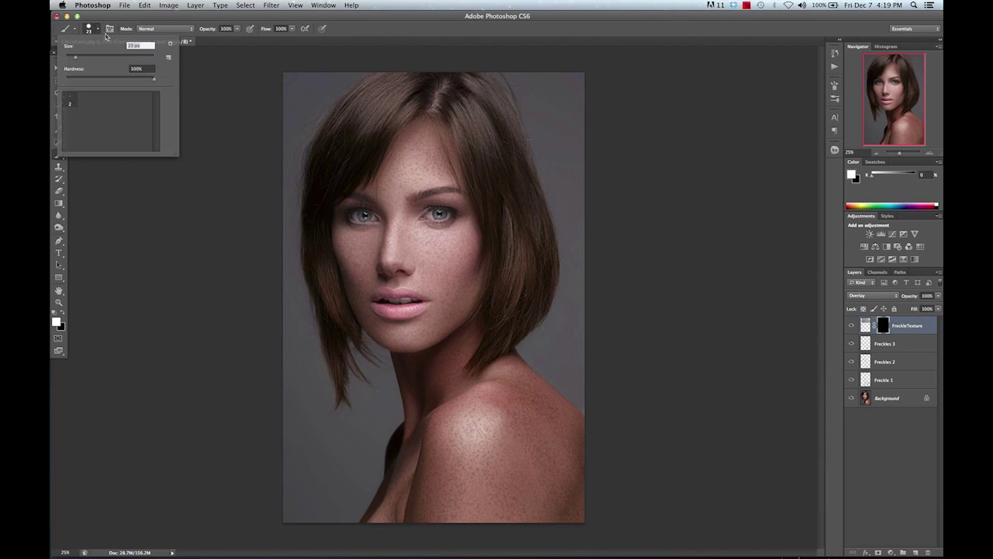
left_click(172, 45)
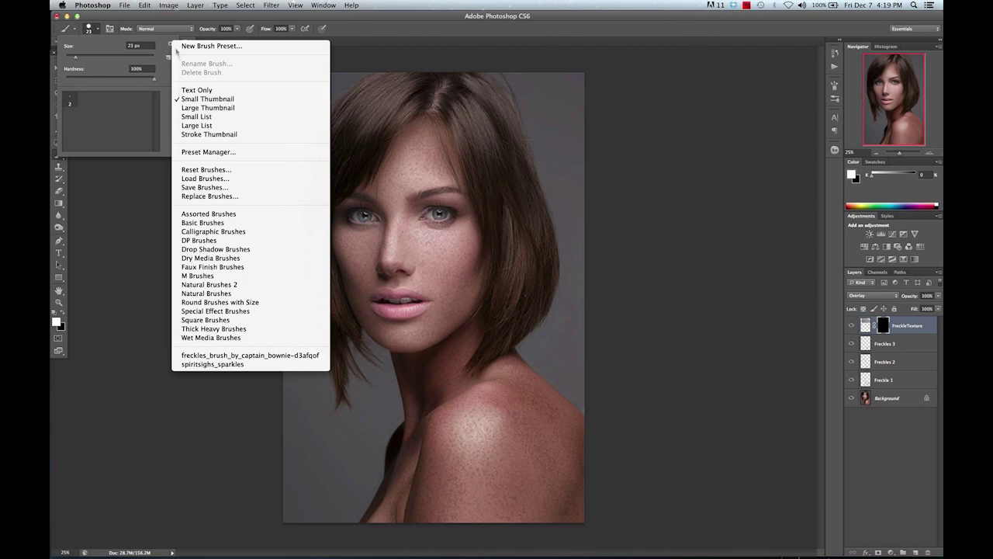
left_click(202, 223)
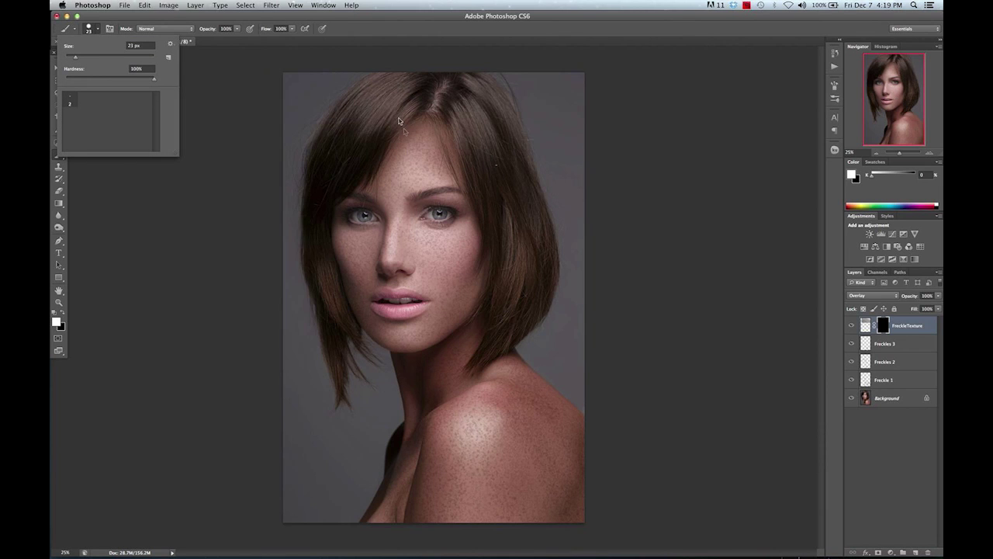
left_click(569, 187)
left_click(115, 112)
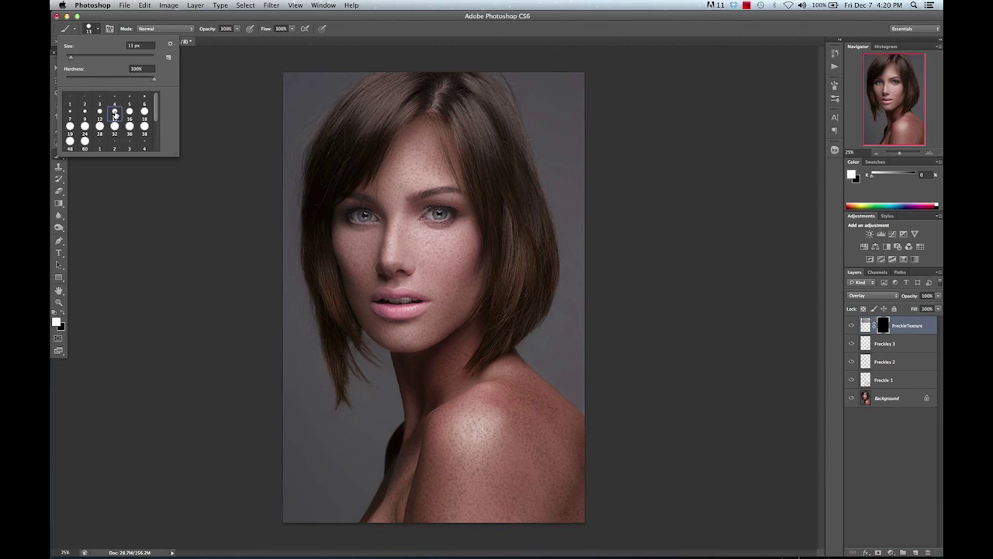
Set the brush to 0% hardness and 374 px, and paint white on the mask over the forehead to reveal the freckle texture
left_click(448, 239)
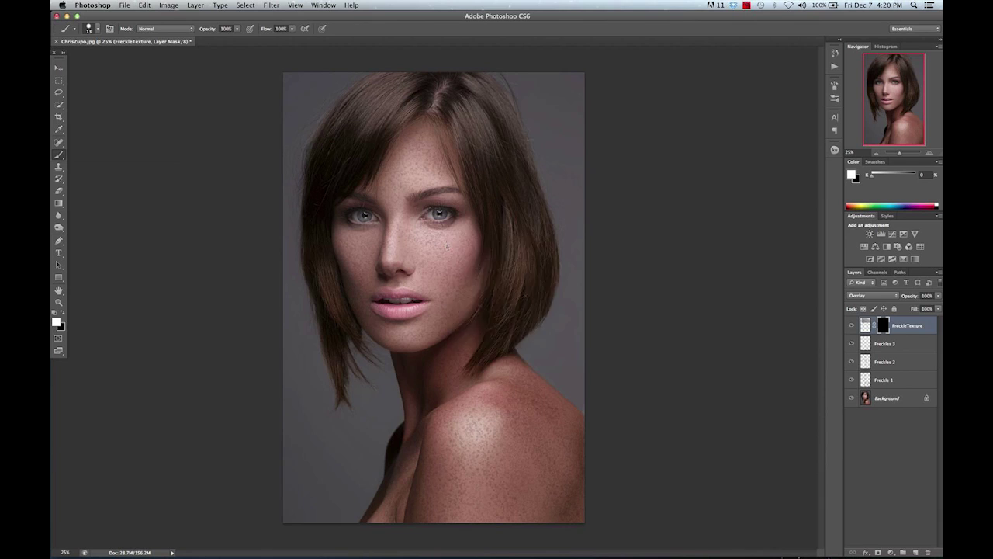
right_click(449, 239)
left_click_drag(474, 277, 458, 278)
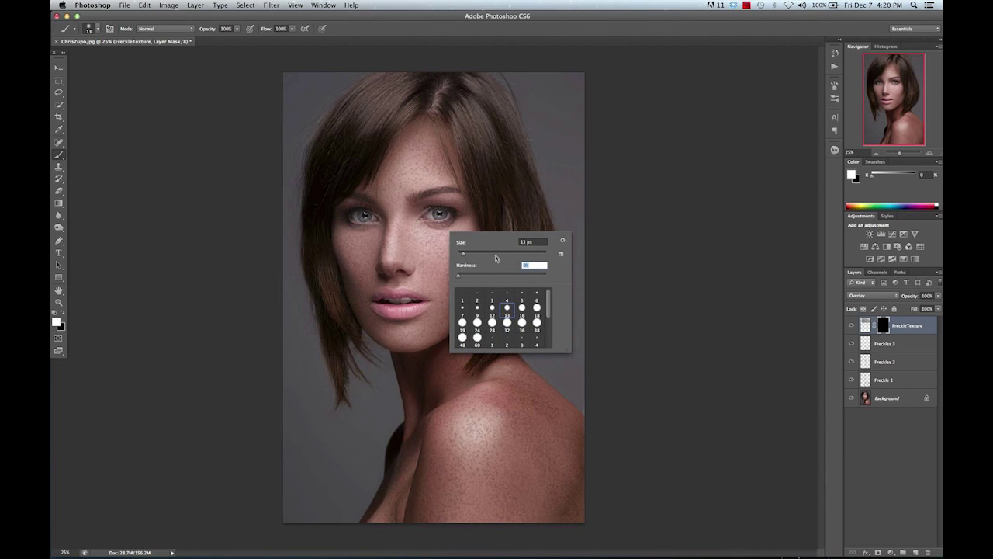
left_click_drag(502, 255, 508, 254)
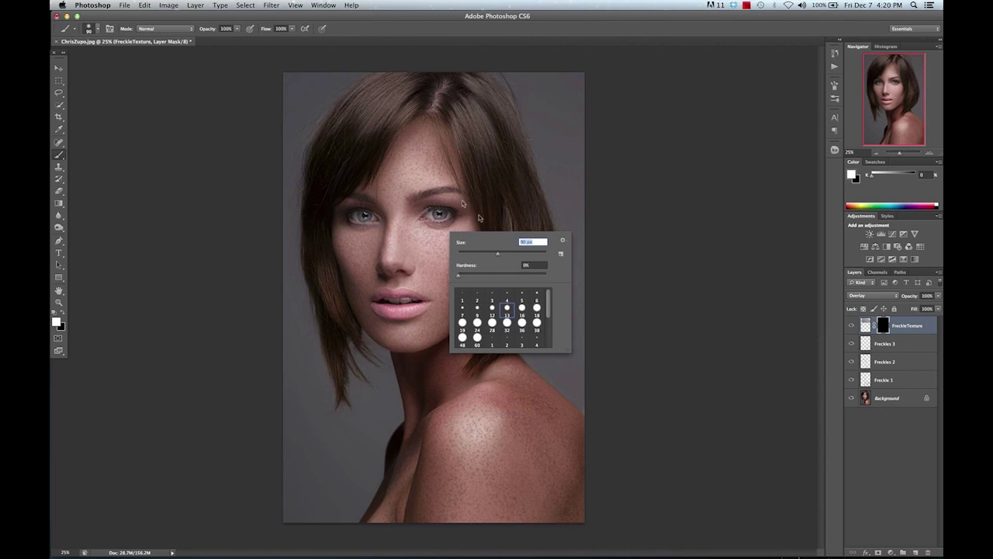
mouse_move(525, 254)
left_mouse_down()
mouse_move(415, 193)
mouse_move(523, 255)
left_mouse_up()
left_click(419, 175)
mouse_move(415, 144)
left_mouse_down()
mouse_move(425, 172)
mouse_move(437, 174)
mouse_move(415, 145)
mouse_move(426, 149)
mouse_move(390, 198)
mouse_move(436, 159)
mouse_move(421, 134)
mouse_move(423, 163)
mouse_move(378, 196)
mouse_move(389, 210)
mouse_move(394, 177)
mouse_move(440, 169)
mouse_move(415, 135)
mouse_move(411, 175)
mouse_move(430, 179)
mouse_move(411, 184)
mouse_move(399, 221)
mouse_move(423, 218)
left_mouse_up()
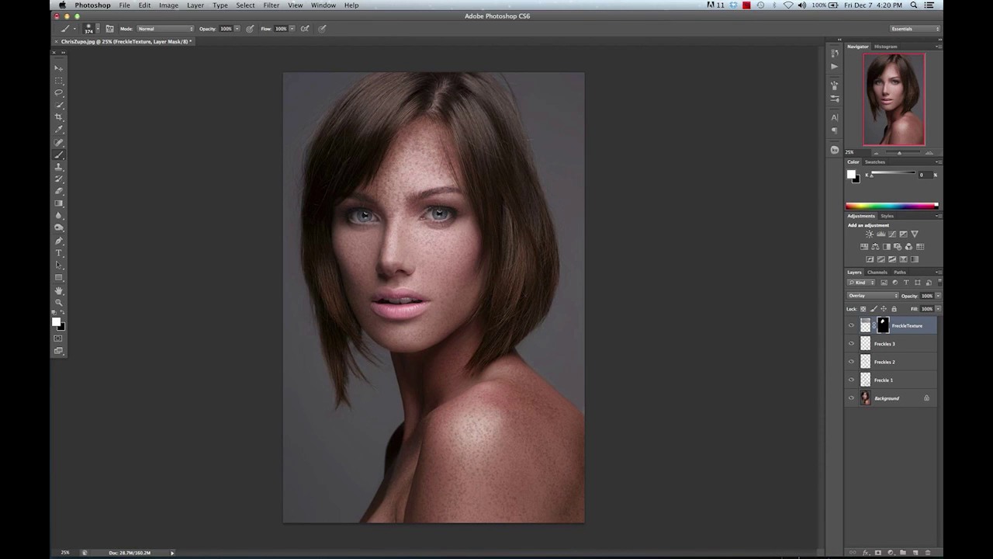
Switch to Finder to access FreckleTexture.jpg in the Freckle Tutorial folder again
mouse_move(397, 555)
left_click(351, 547)
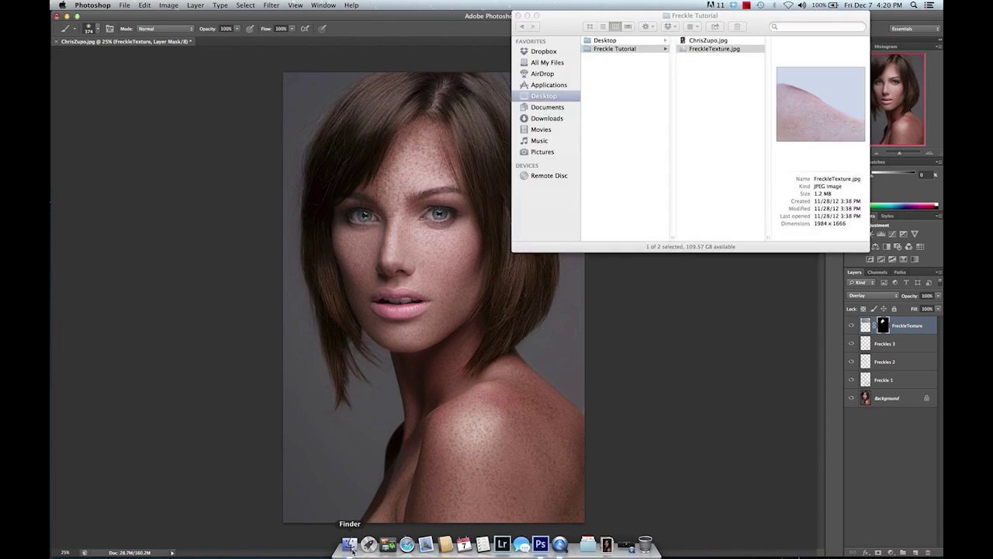
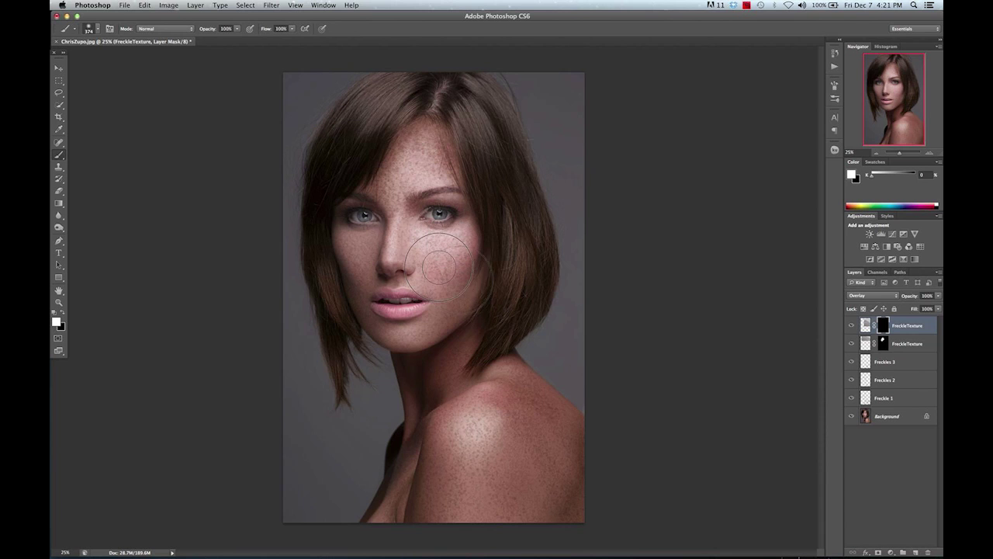
Place FreckleTexture.jpg from the Freckle Tutorial folder into the portrait and rotate it clockwise across the face
mouse_move(426, 545)
left_click(350, 543)
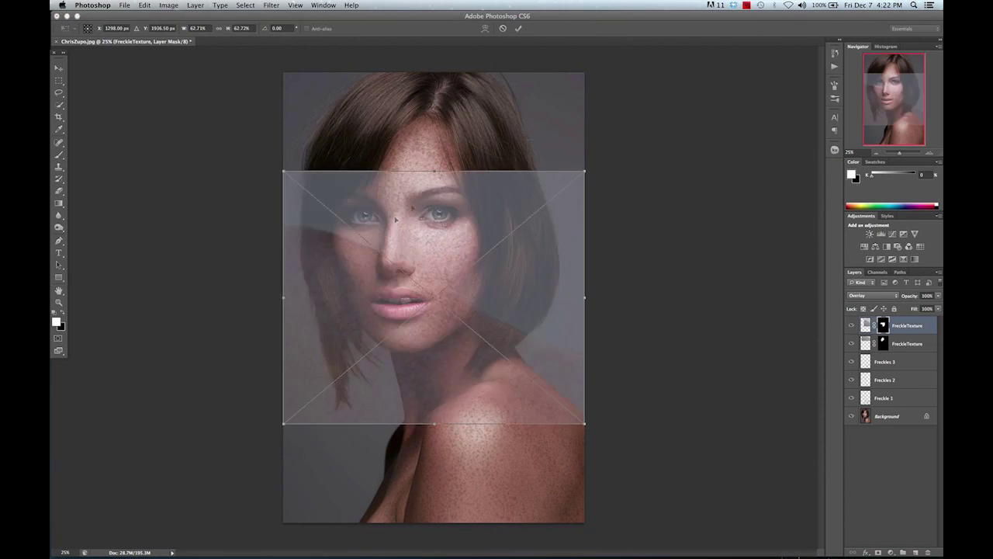
left_click_drag(576, 183, 528, 243)
key("Return")
Rasterize the newly placed FreckleTexture layer and give it a white layer mask
right_click(887, 327)
left_click(825, 348)
left_click(878, 552)
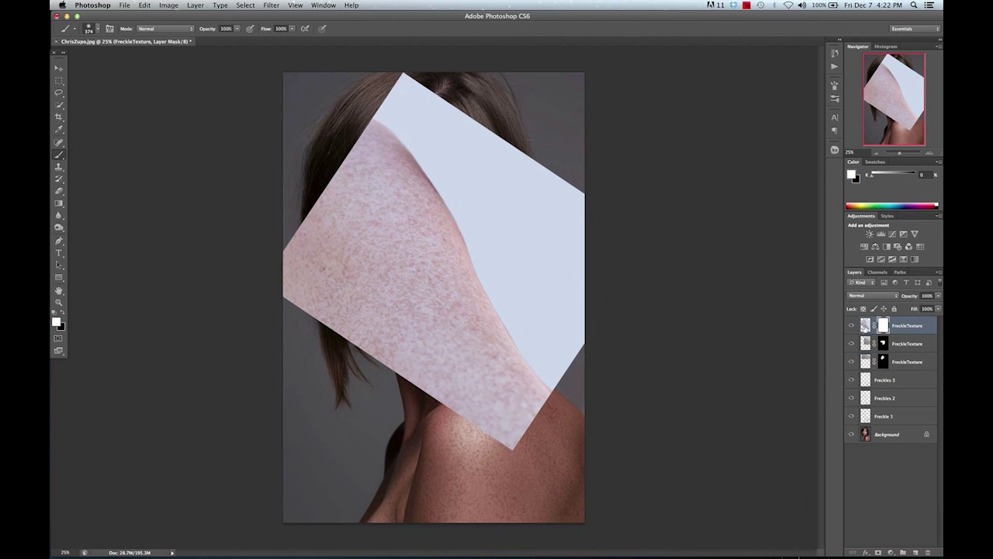
Blend the rotated FreckleTexture layer with Overlay and strongly reduce its saturation using Hue/Saturation
left_click(867, 296)
left_click(863, 382)
left_click(866, 325)
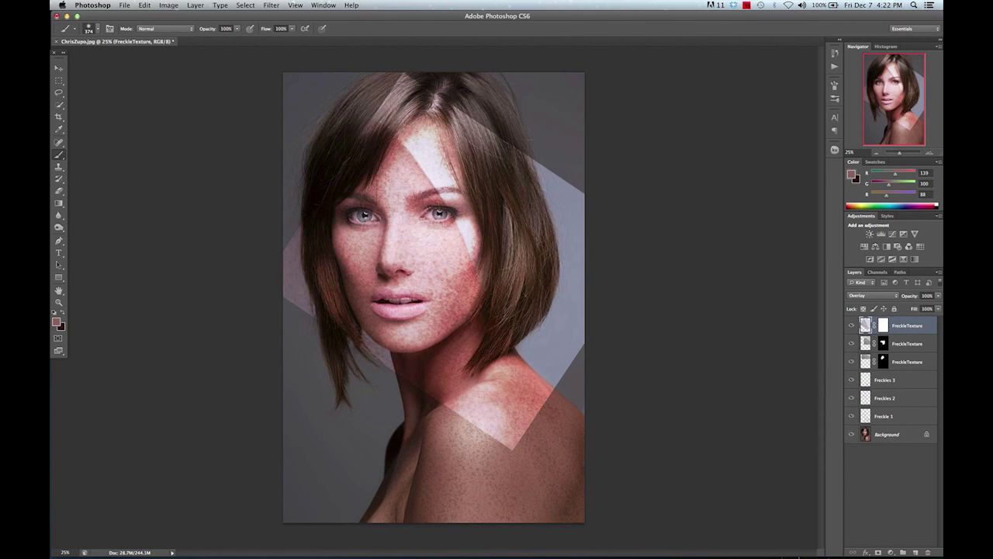
left_click(169, 4)
mouse_move(184, 34)
left_click(279, 87)
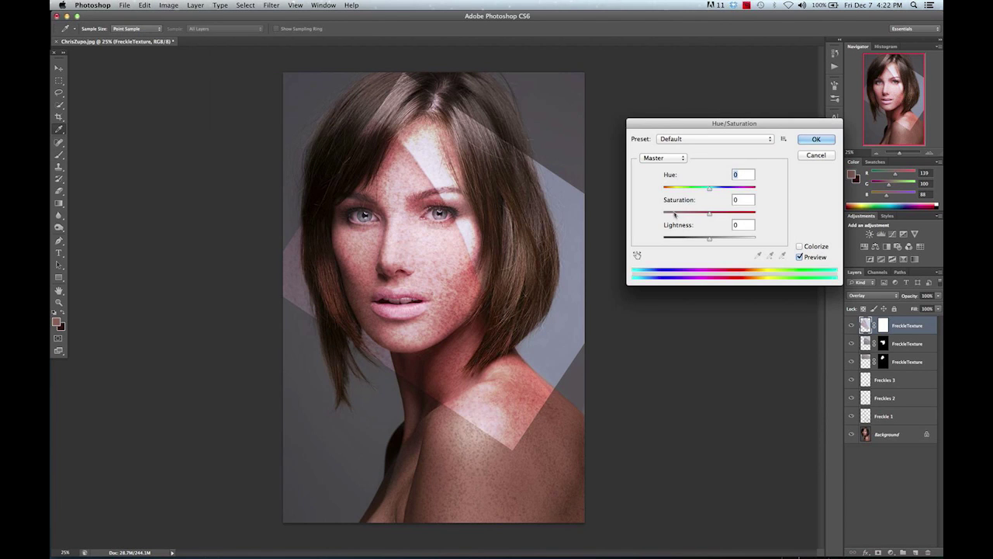
left_click(672, 213)
left_click(817, 140)
Darken the rotated FreckleTexture image by pulling its Curves line slightly down
left_click(168, 5)
mouse_move(184, 34)
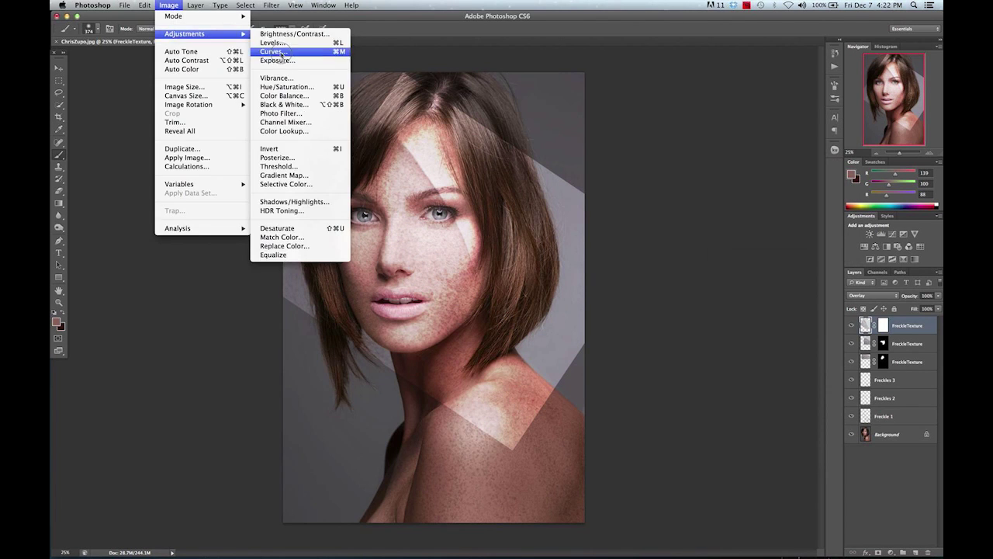
left_click(281, 52)
left_click_drag(694, 170, 696, 183)
left_click(793, 82)
Invert the rotated texture's mask to black and paint white over the image-left cheek to reveal the freckles
left_click(882, 329)
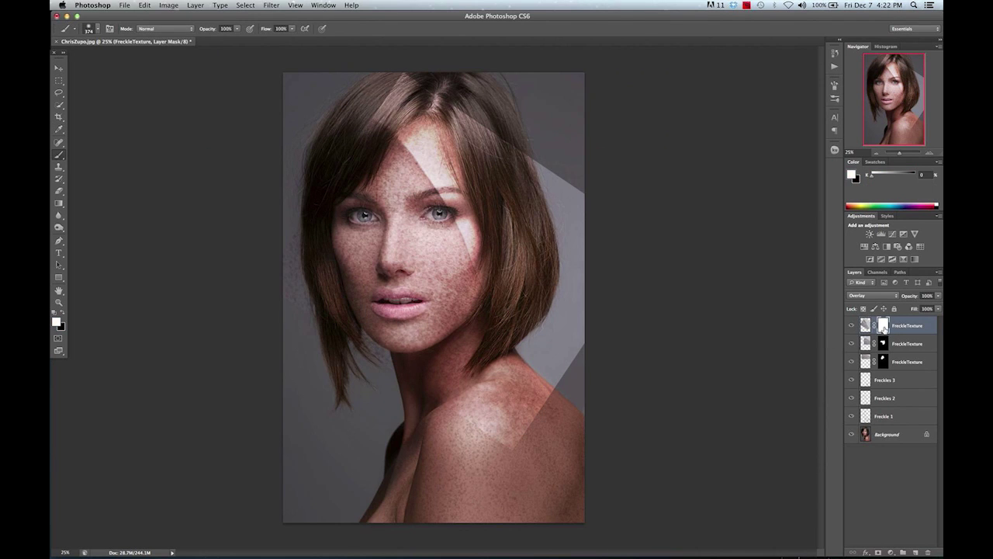
key("super+i")
mouse_move(355, 248)
left_mouse_down()
mouse_move(375, 329)
mouse_move(402, 339)
mouse_move(384, 257)
left_mouse_up()
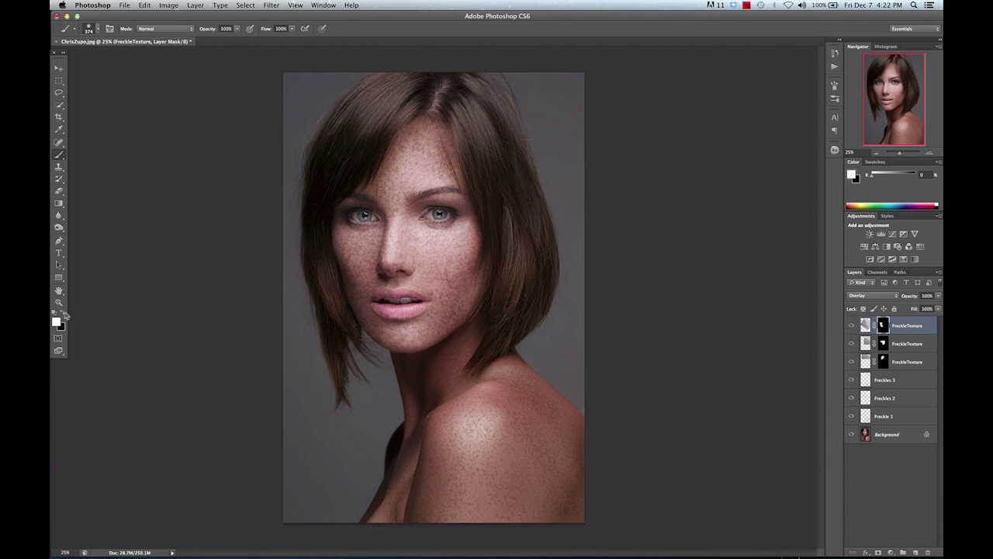
Swap to black, set the brush to 121 px, and touch up the mask at the image-left jaw and hair edge
key("x")
right_click(435, 297)
left_click(492, 315)
left_click(362, 339)
Place FreckleTexture.jpg into the portrait once more, enlarged and positioned to cover the neck and shoulder
left_click(348, 545)
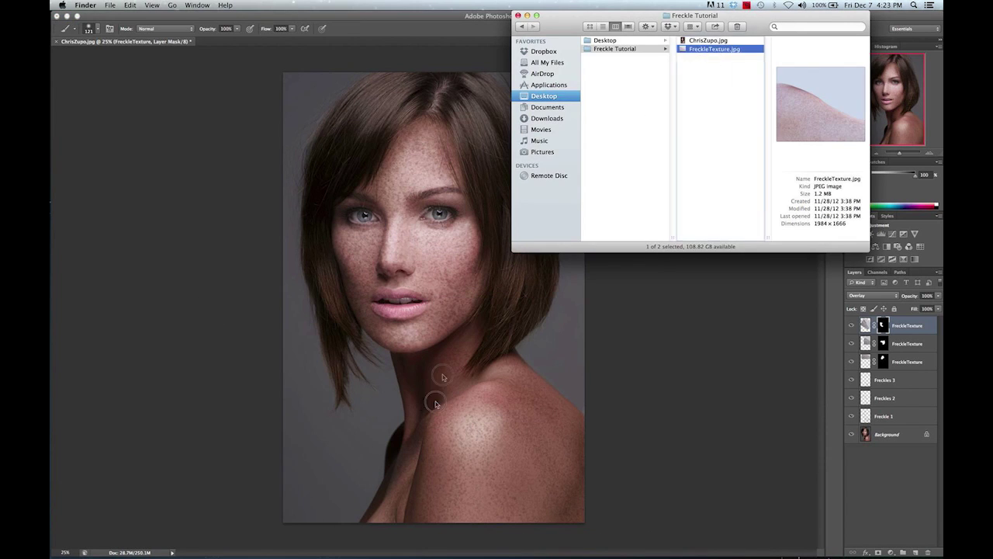
left_click(466, 420)
left_click_drag(583, 171, 686, 86)
left_click_drag(536, 249, 620, 359)
key("Return")
Rasterize the FreckleTexture layer covering the shoulder and add a white layer mask to it
right_click(893, 325)
left_click(858, 349)
left_click(878, 552)
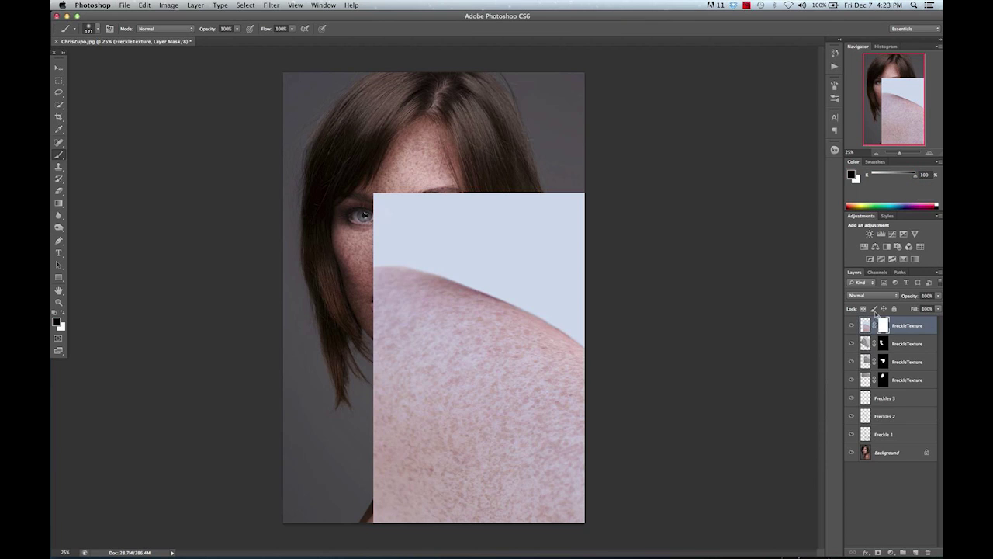
Set the shoulder texture layer to Overlay and reduce its saturation heavily with Hue/Saturation
left_click(873, 296)
left_click(869, 384)
left_click(865, 325)
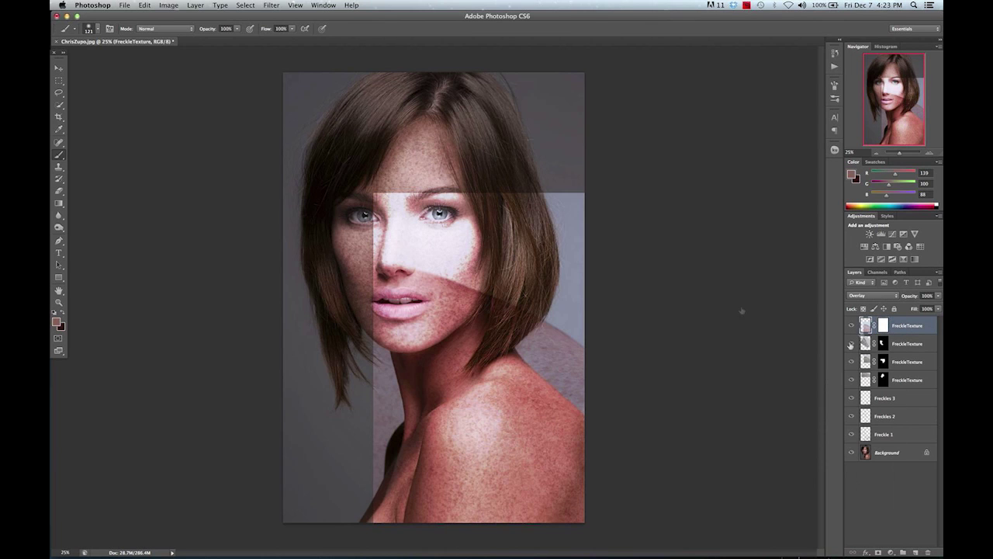
left_click(169, 6)
mouse_move(221, 31)
left_click(300, 88)
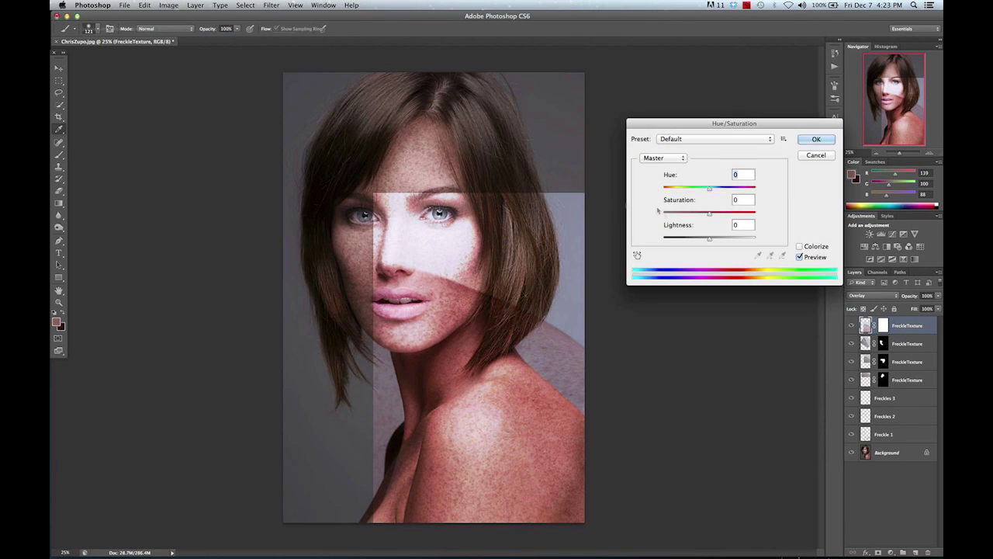
left_click_drag(672, 215, 664, 213)
left_click(816, 139)
Darken the shoulder's FreckleTexture image with Curves by pulling the line downward
left_click(168, 6)
mouse_move(222, 33)
left_click(272, 51)
left_click_drag(698, 158, 700, 181)
left_click(802, 85)
Invert the shoulder texture's mask and paint white over the neck and shoulder with a 384 px brush at 0% hardness
left_click(882, 325)
key("super+i")
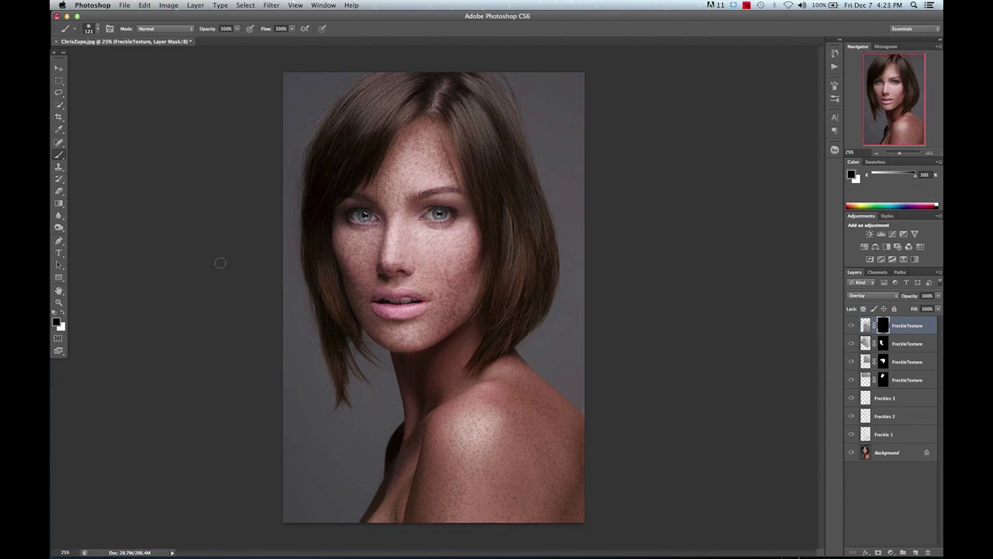
key("x")
right_click(541, 443)
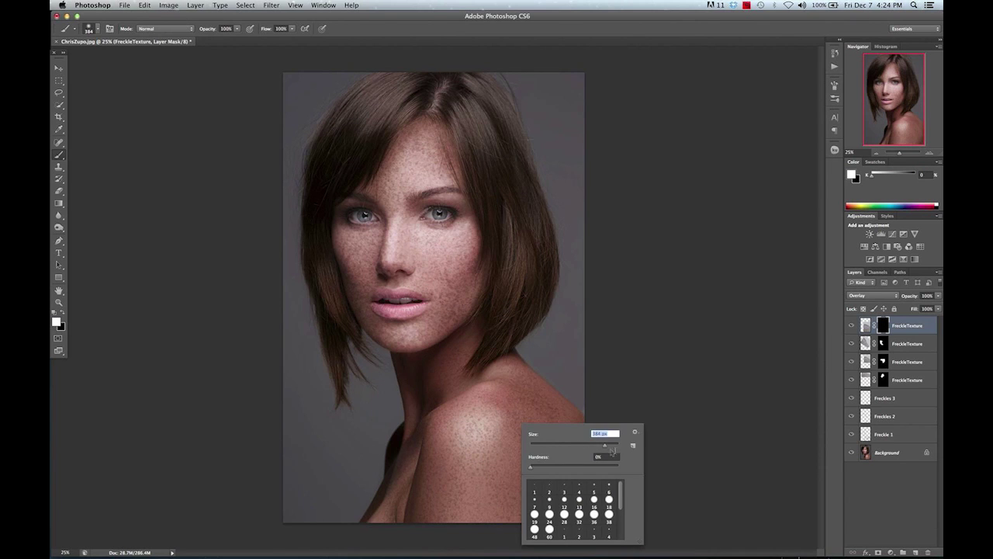
key("Return")
left_click_drag(425, 384, 543, 411)
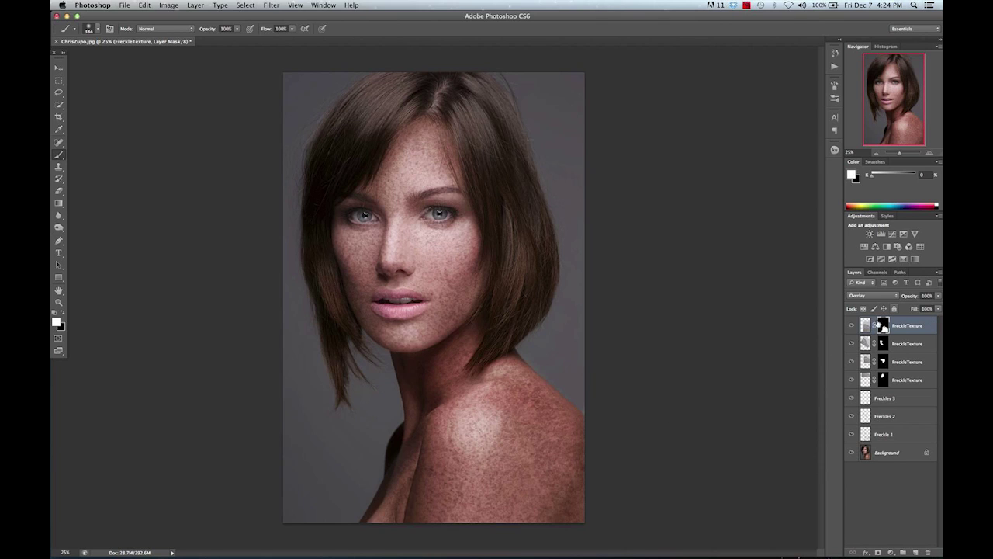
Lower the fill of the topmost FreckleTexture layer to 61% and toggle its visibility to compare the effect
left_click(939, 309)
left_click(852, 326)
left_click(853, 326)
left_click(854, 326)
left_click(854, 326)
left_click(856, 327)
Reduce the fill of the other three FreckleTexture layers, using about 83% for the second and 63% for the third
left_click(904, 344)
left_click(938, 310)
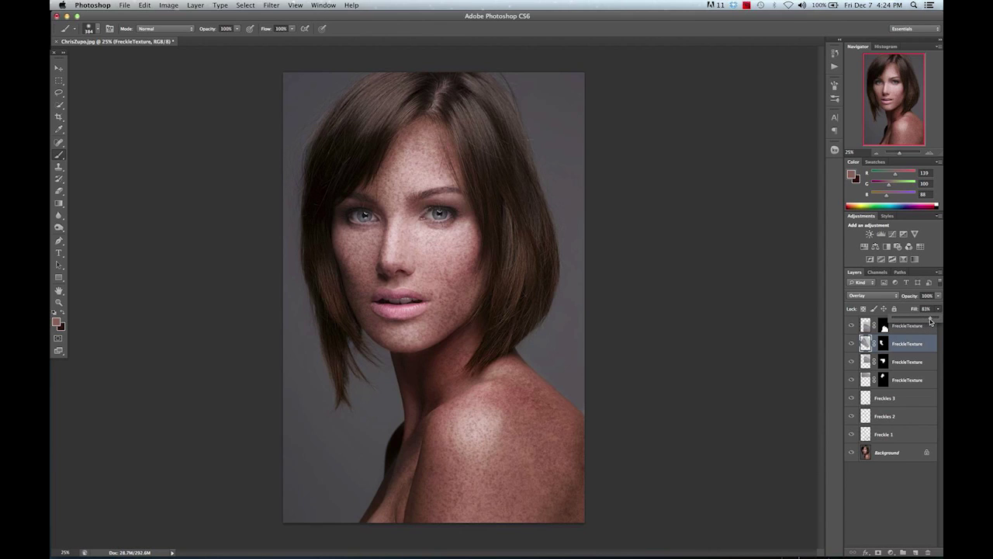
left_click(922, 362)
left_click(922, 361)
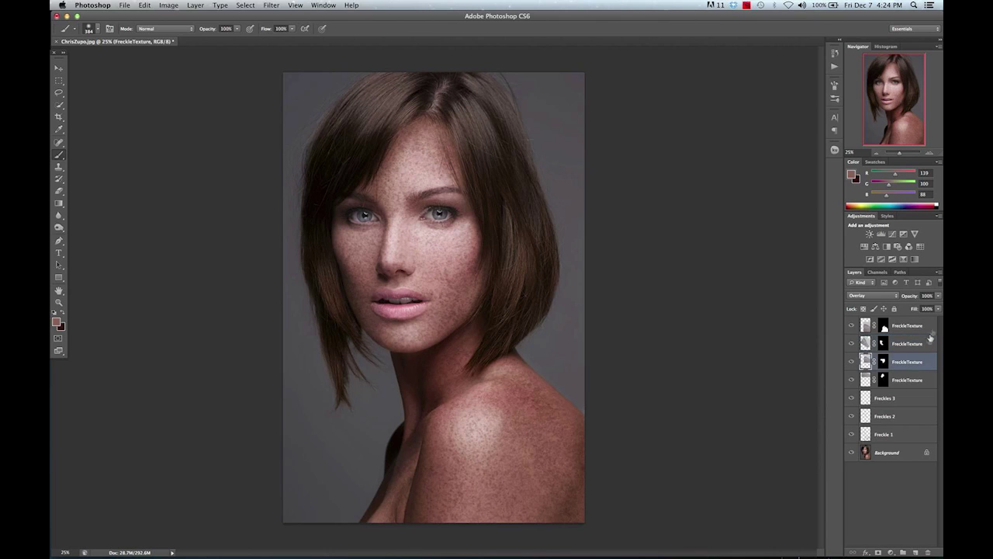
left_click(938, 310)
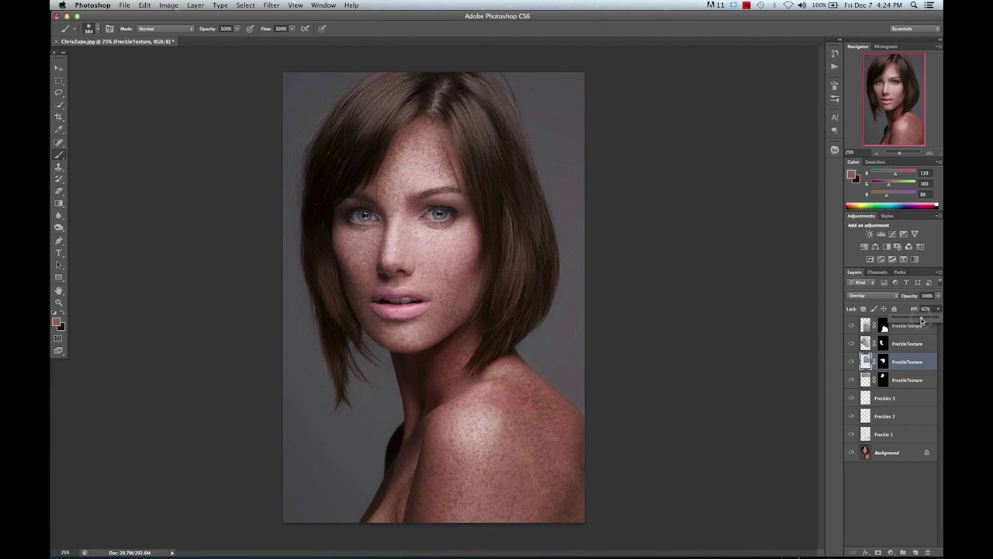
left_click(918, 386)
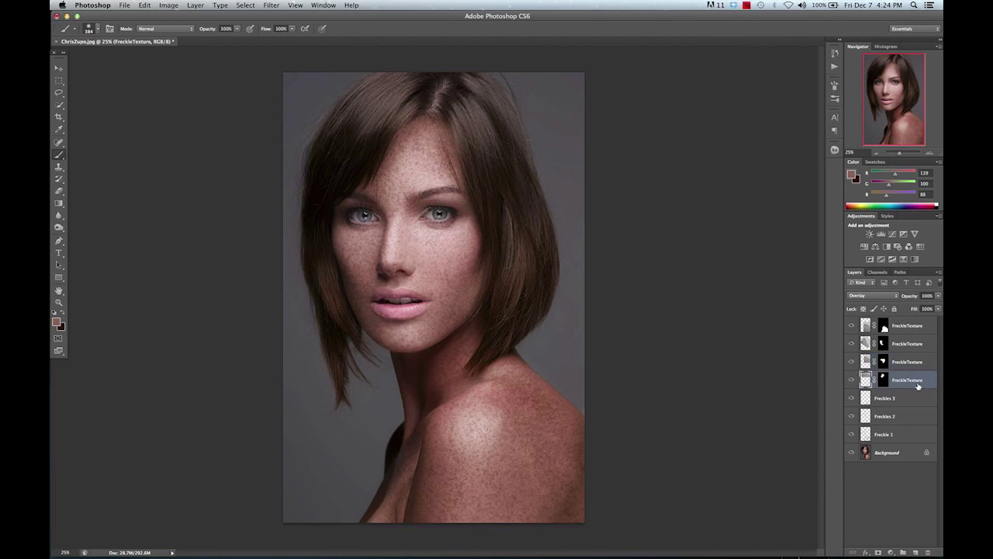
left_click(940, 309)
Add a new layer above the topmost FreckleTexture layer and name it Hair
left_click(906, 325)
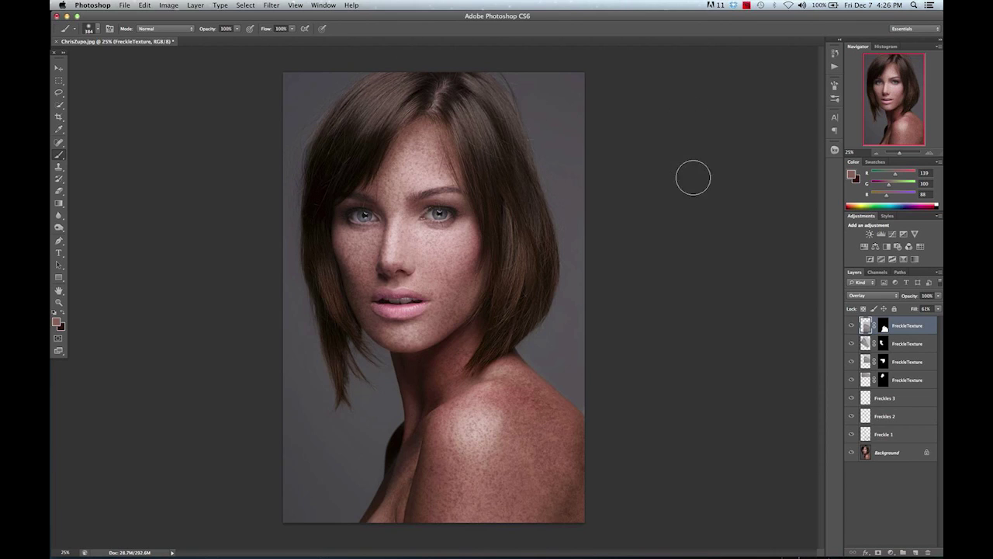
left_click(916, 552)
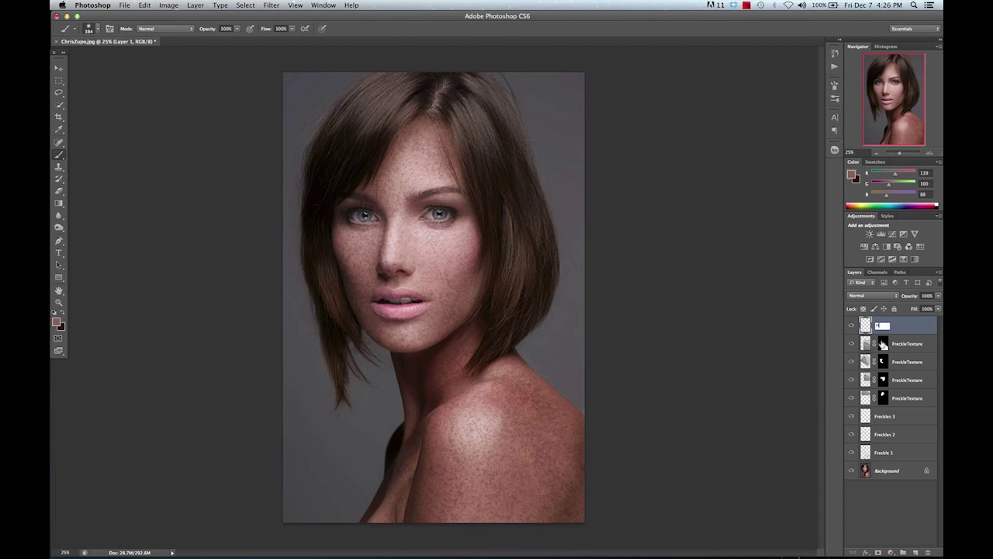
key("Return")
Set the foreground color to the dark red 8b2607 for painting with the Brush tool
left_click(56, 321)
left_click_drag(598, 107, 609, 113)
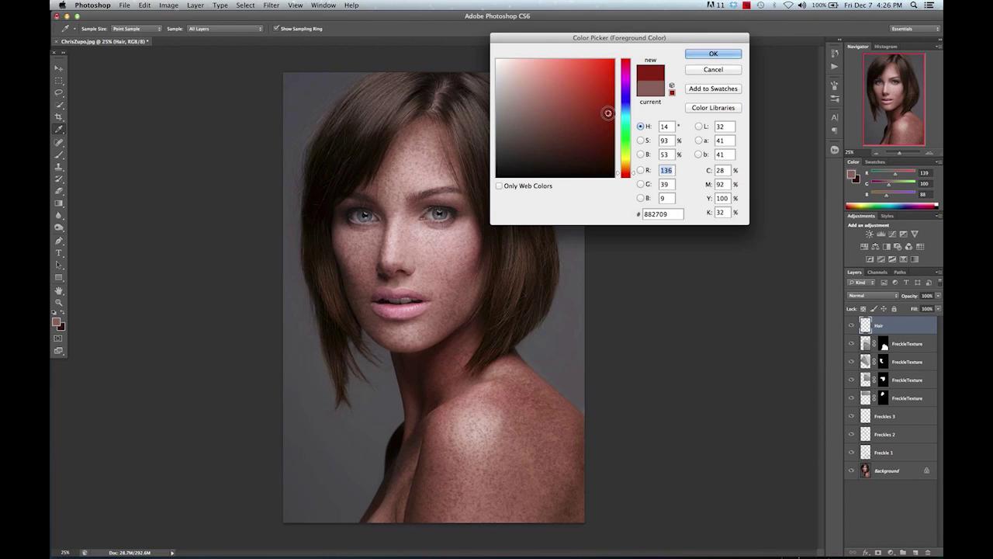
left_click(694, 58)
key("b")
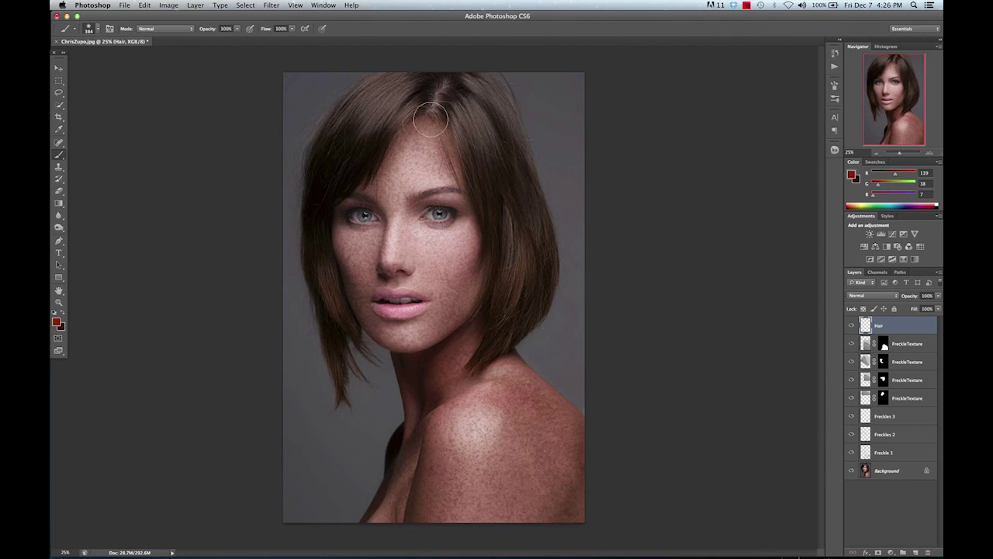
Paint the dark red over the main areas of hair, reducing the brush size and setting its hardness to 75%
mouse_move(399, 92)
left_mouse_down()
mouse_move(391, 93)
mouse_move(412, 94)
left_mouse_up()
right_click(412, 94)
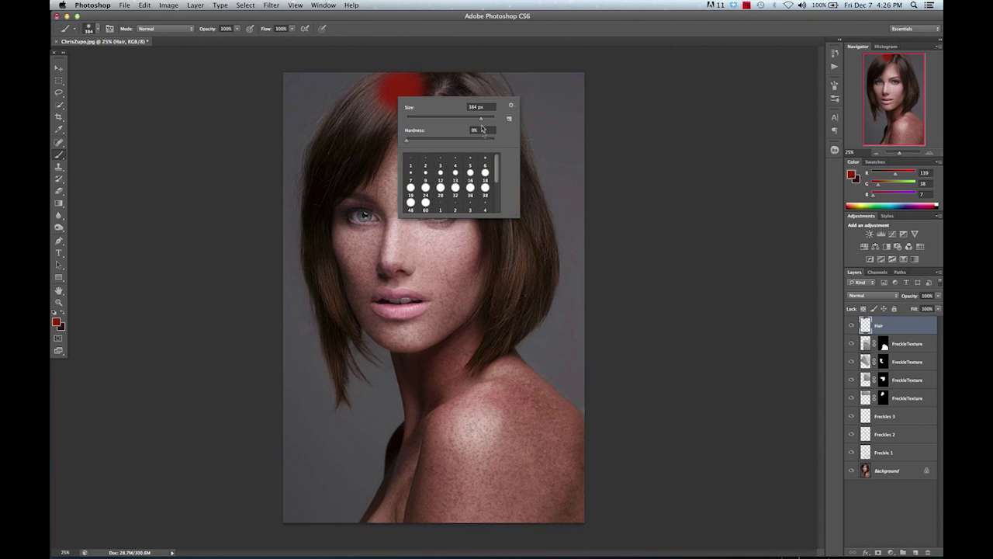
left_click_drag(476, 119, 458, 119)
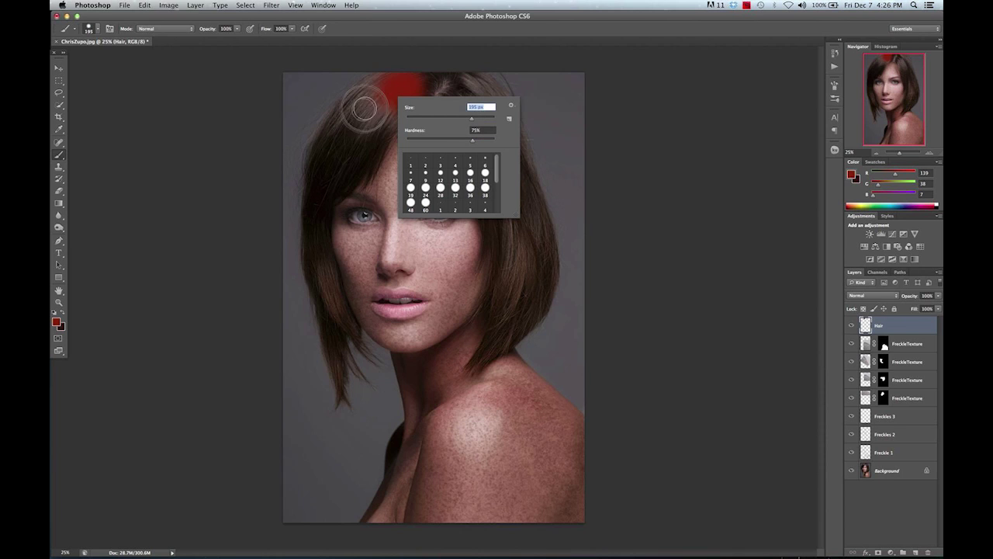
key("Return")
left_click(364, 104)
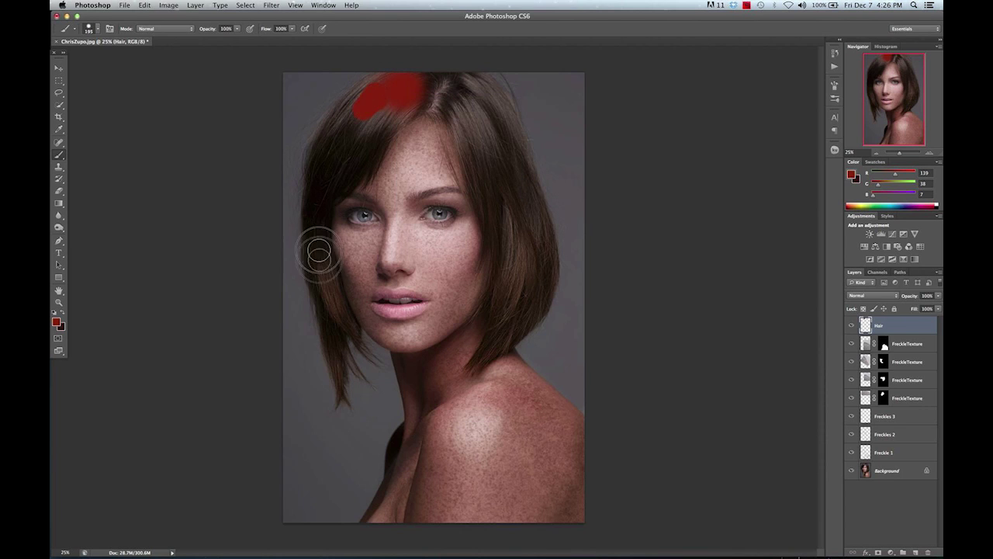
mouse_move(368, 149)
left_mouse_down()
mouse_move(416, 86)
mouse_move(481, 161)
mouse_move(505, 331)
mouse_move(533, 214)
mouse_move(479, 82)
mouse_move(528, 301)
mouse_move(496, 341)
left_mouse_up()
left_click_drag(328, 177, 396, 113)
mouse_move(472, 104)
left_mouse_down()
mouse_move(501, 311)
mouse_move(539, 288)
left_mouse_up()
Reduce the brush to 127 px and fill in the remaining hair tips, outer edges and parting with dark red
right_click(420, 145)
left_click_drag(489, 167, 479, 168)
left_click(471, 189)
key("Return")
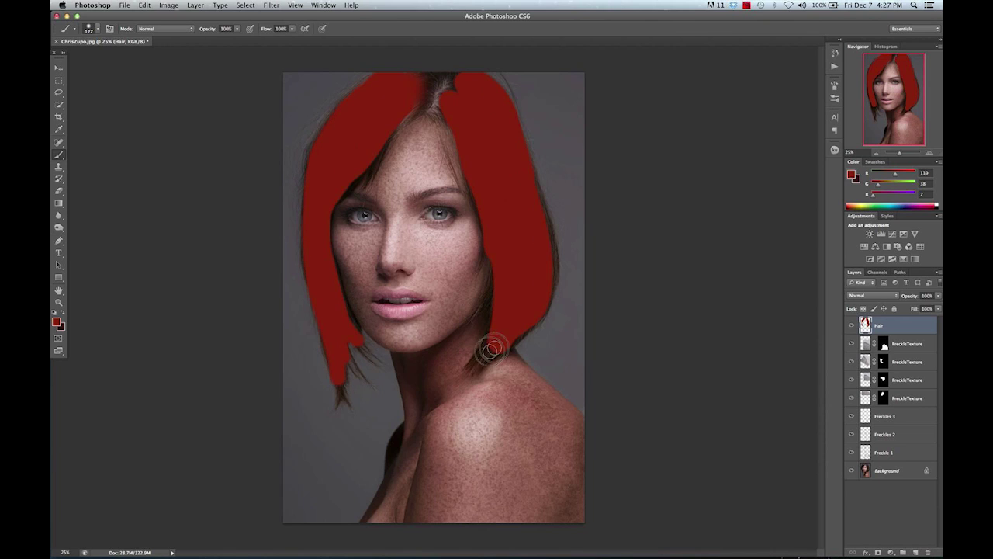
mouse_move(455, 92)
left_mouse_down()
mouse_move(430, 71)
mouse_move(460, 68)
left_mouse_up()
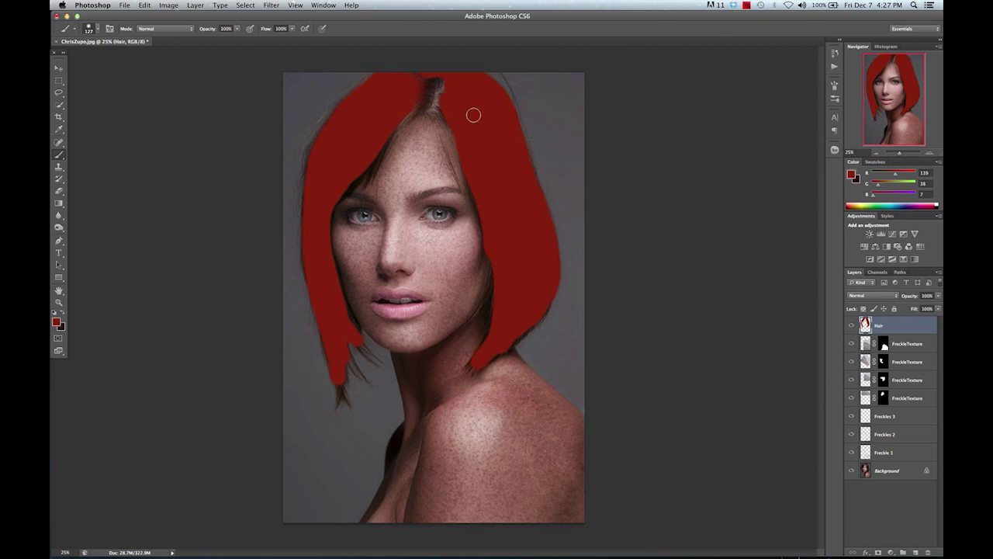
Soften the painted Hair layer with a Gaussian Blur of 61.9 pixels radius
left_click(272, 5)
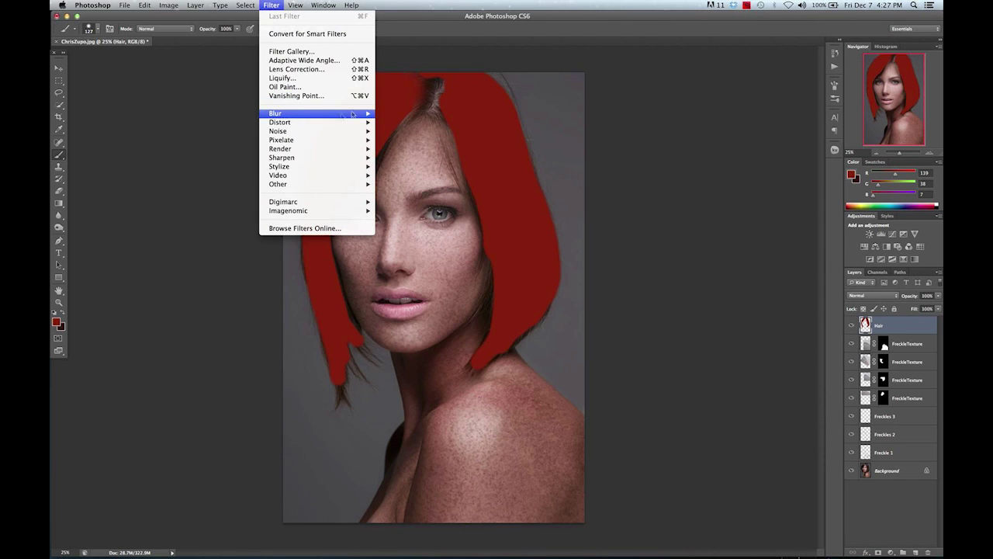
mouse_move(352, 114)
left_click(414, 186)
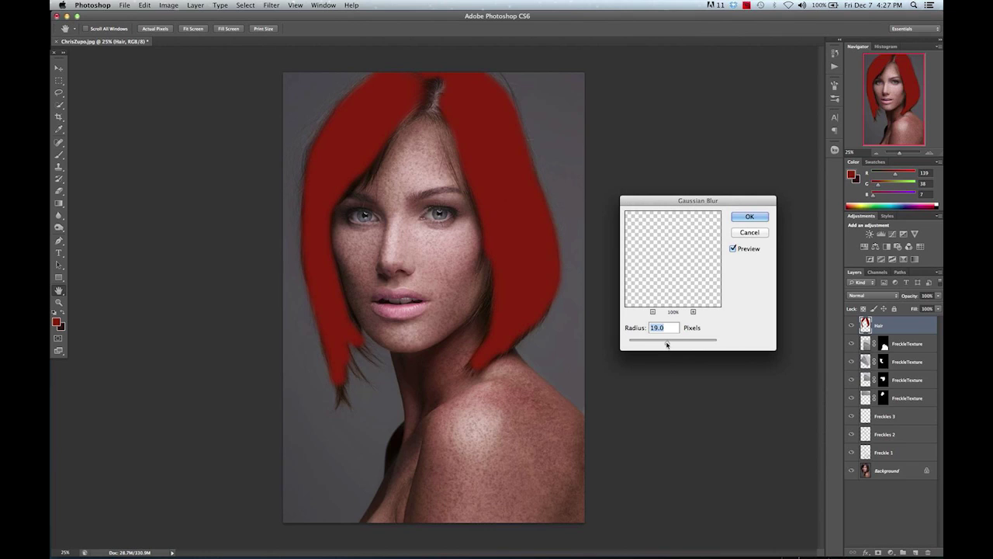
left_click_drag(667, 343, 670, 345)
mouse_move(672, 343)
left_mouse_down()
mouse_move(681, 350)
mouse_move(679, 342)
left_mouse_up()
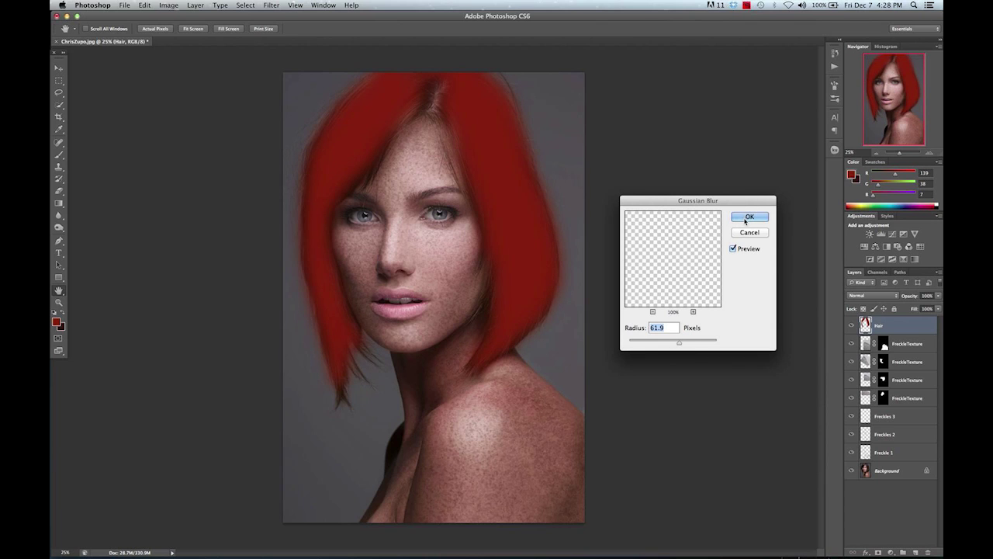
left_click(746, 220)
key("b")
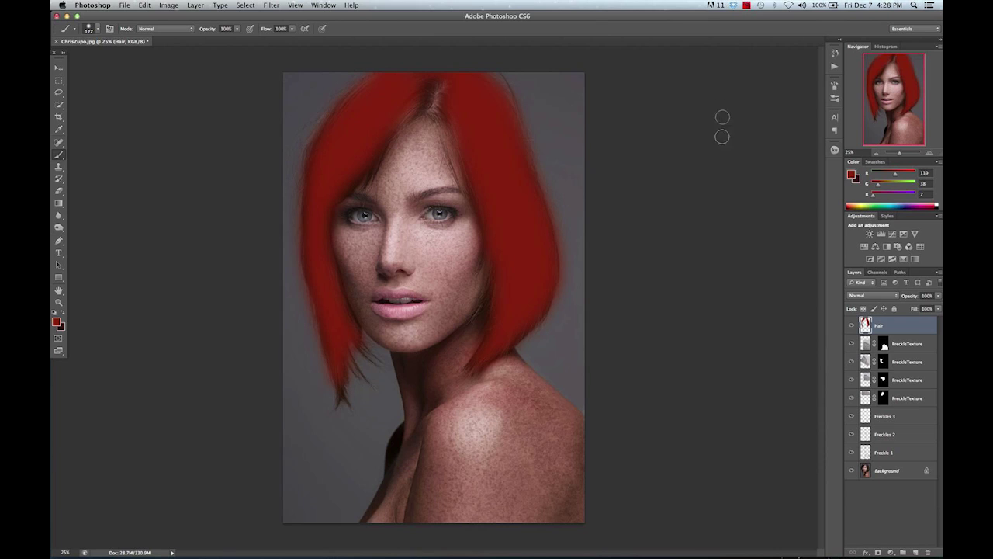
Set the Hair layer's blend mode to Color and lower its fill to 30%
left_click(865, 296)
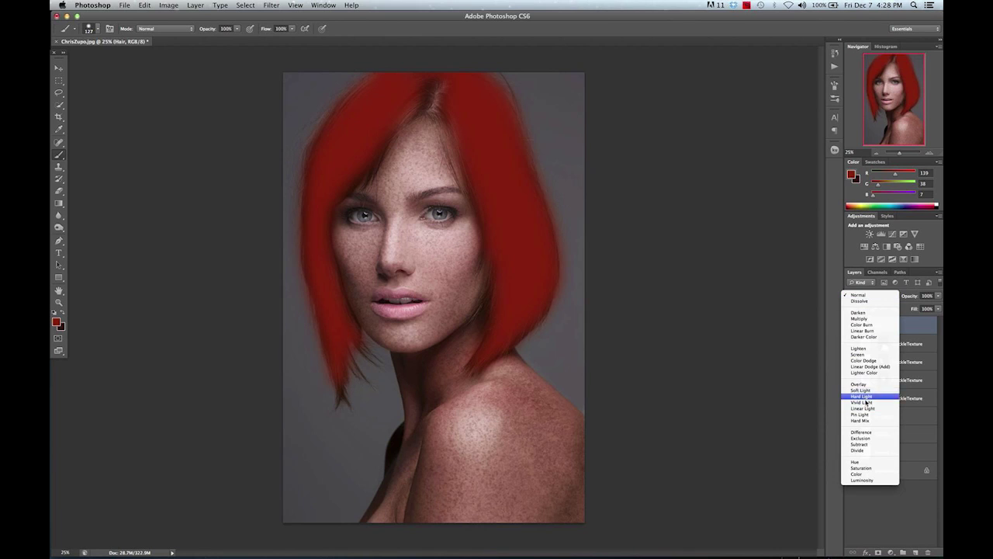
left_click(864, 474)
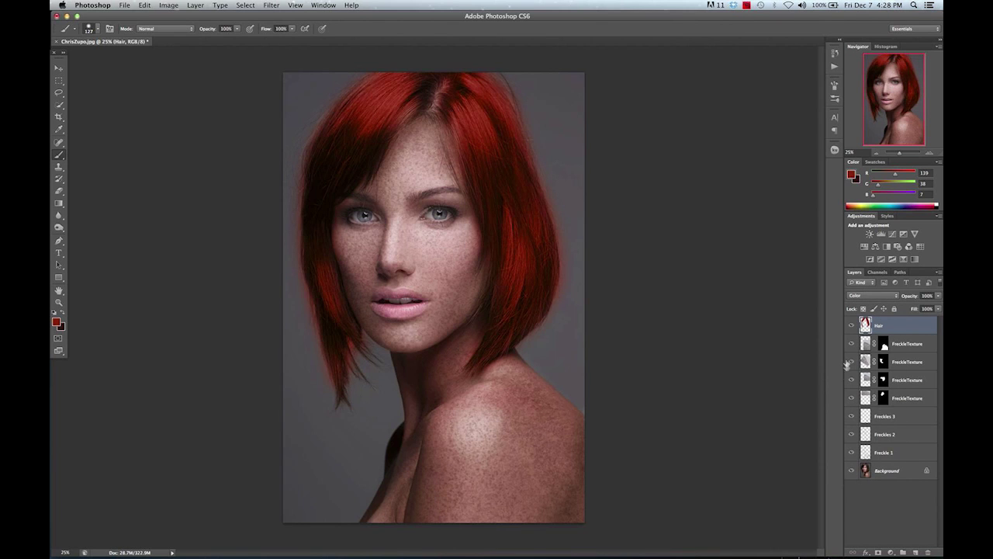
left_click(939, 310)
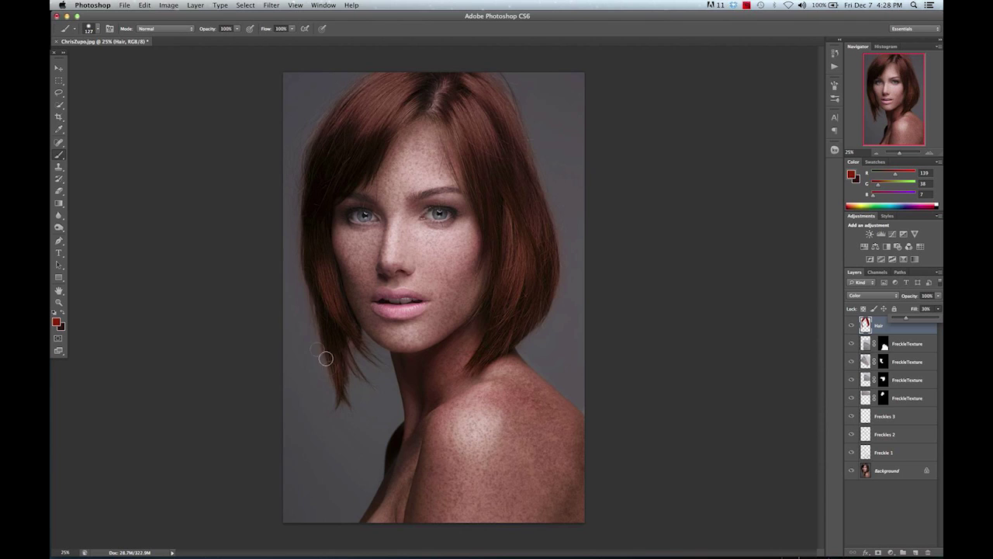
Erase the excess red around the hair tips and along the parting on the Hair layer with a 172 px eraser
left_click(59, 302)
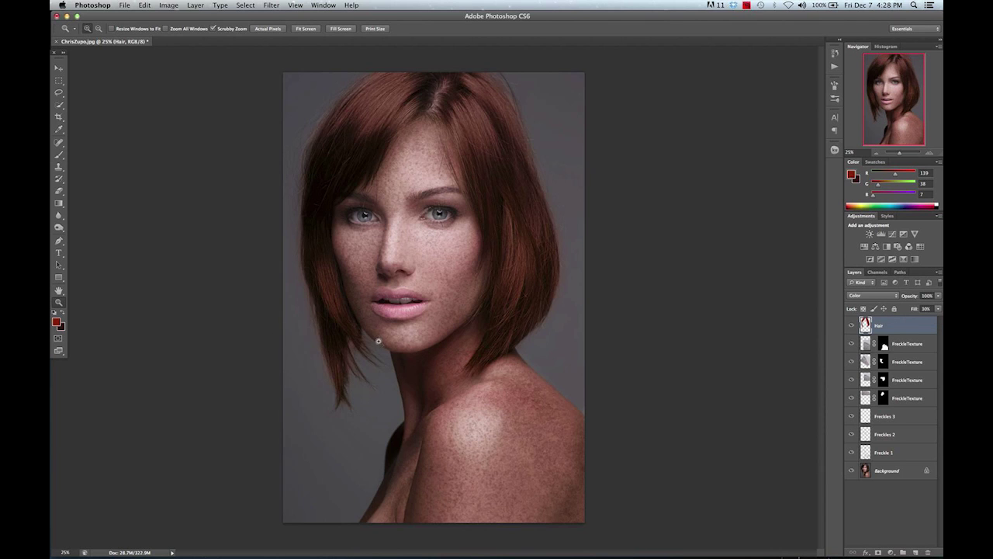
left_click(359, 355)
left_click(346, 353)
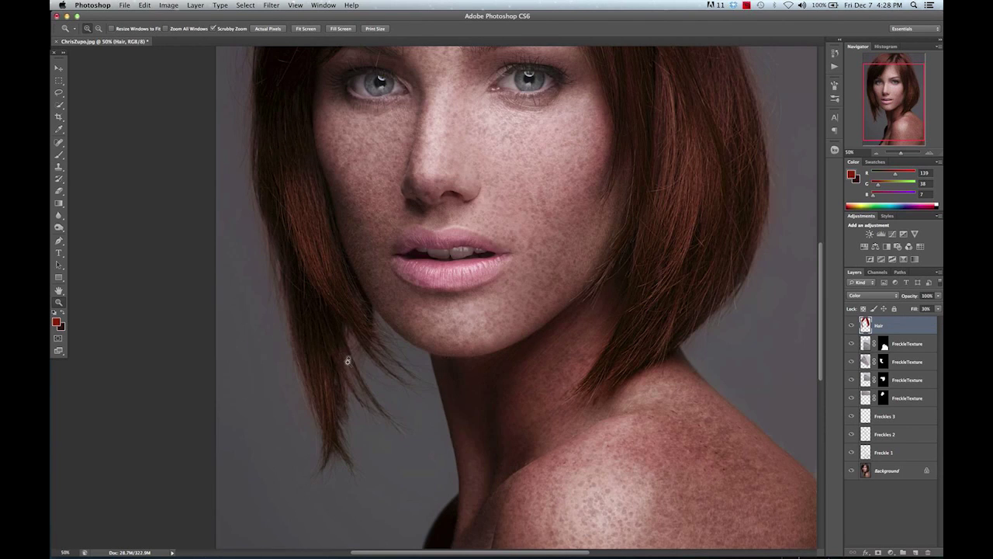
left_click(59, 191)
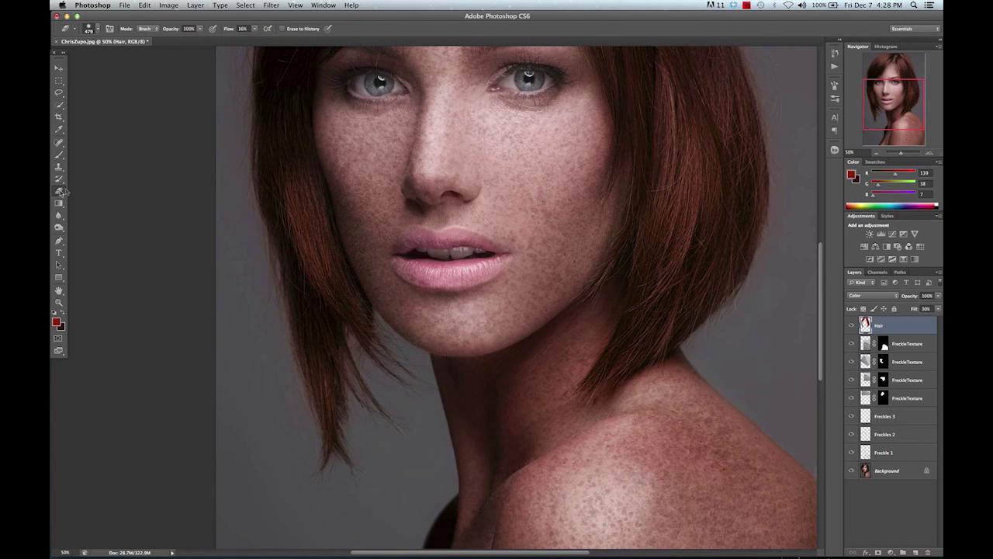
right_click(497, 310)
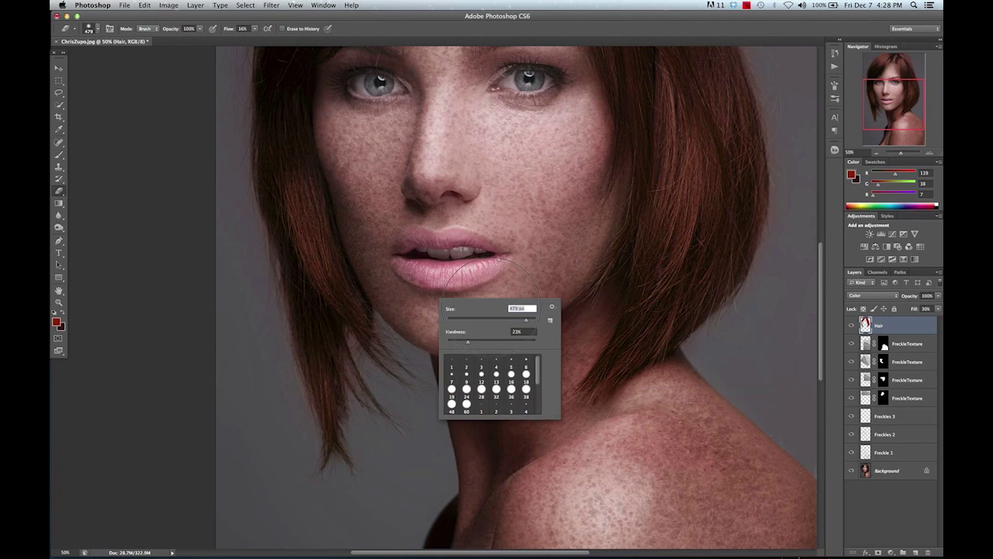
left_click_drag(477, 332, 455, 344)
left_click(367, 358)
mouse_move(356, 349)
left_mouse_down()
mouse_move(414, 444)
mouse_move(376, 433)
mouse_move(368, 457)
mouse_move(311, 463)
mouse_move(300, 384)
mouse_move(261, 277)
mouse_move(274, 311)
mouse_move(252, 216)
mouse_move(271, 308)
mouse_move(245, 92)
mouse_move(253, 225)
mouse_move(294, 414)
mouse_move(341, 477)
mouse_move(367, 449)
mouse_move(367, 376)
left_mouse_up()
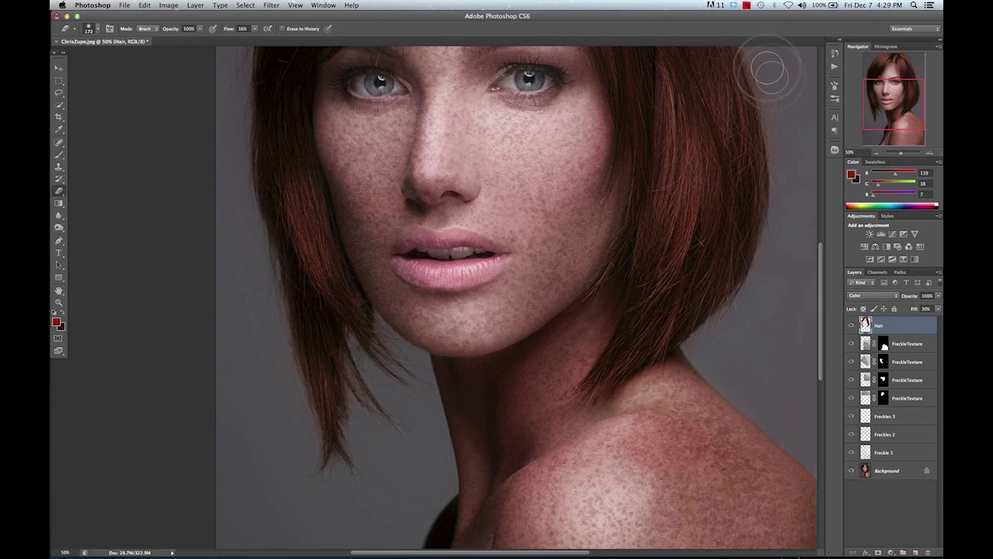
left_click_drag(892, 97, 892, 70)
mouse_move(515, 121)
left_mouse_down()
mouse_move(548, 44)
mouse_move(531, 101)
left_mouse_up()
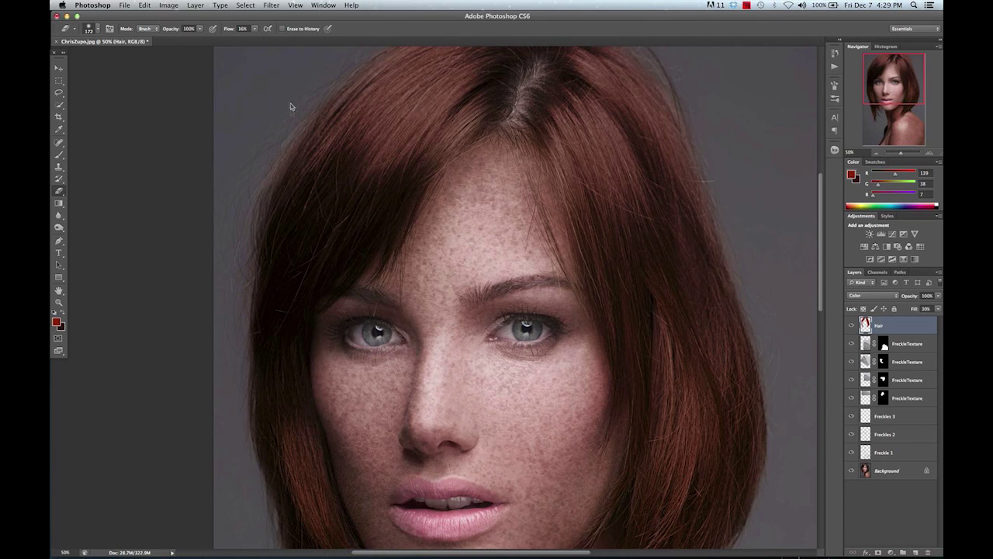
Try painting dark red over the hair parting with the 127 px brush, and undo the stroke
left_click(58, 155)
mouse_move(531, 73)
left_mouse_down()
mouse_move(533, 116)
mouse_move(535, 89)
mouse_move(547, 77)
mouse_move(526, 104)
mouse_move(564, 74)
mouse_move(552, 44)
mouse_move(575, 78)
mouse_move(592, 55)
mouse_move(588, 72)
left_mouse_up()
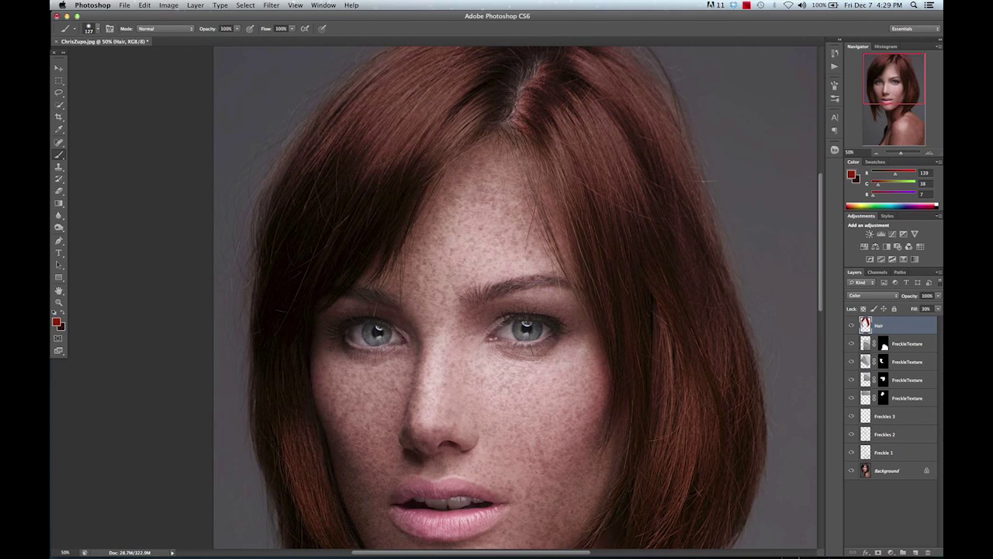
left_click(144, 5)
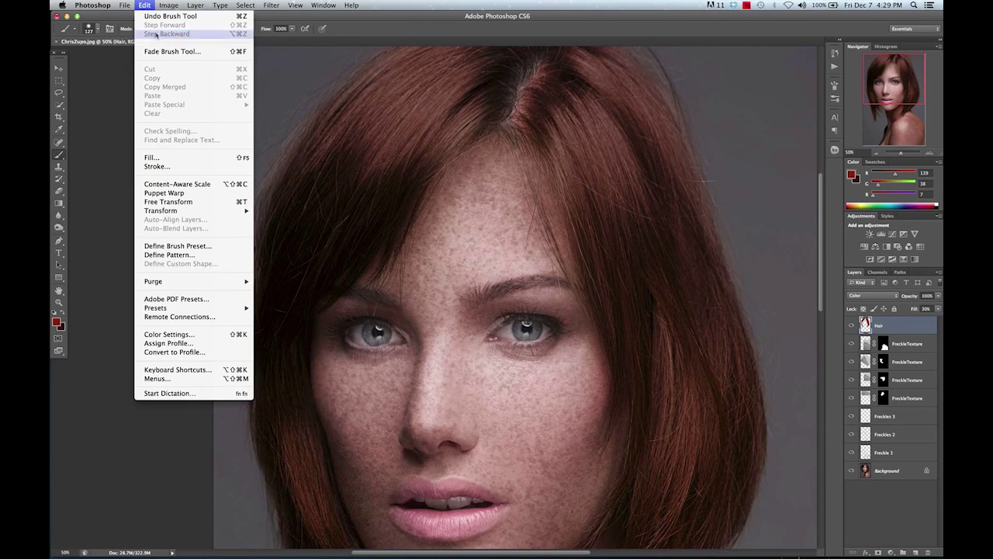
left_click(167, 31)
Soften the 127 px brush's edge and paint dark red over the hair parting
right_click(620, 91)
left_click(635, 125)
key("Return")
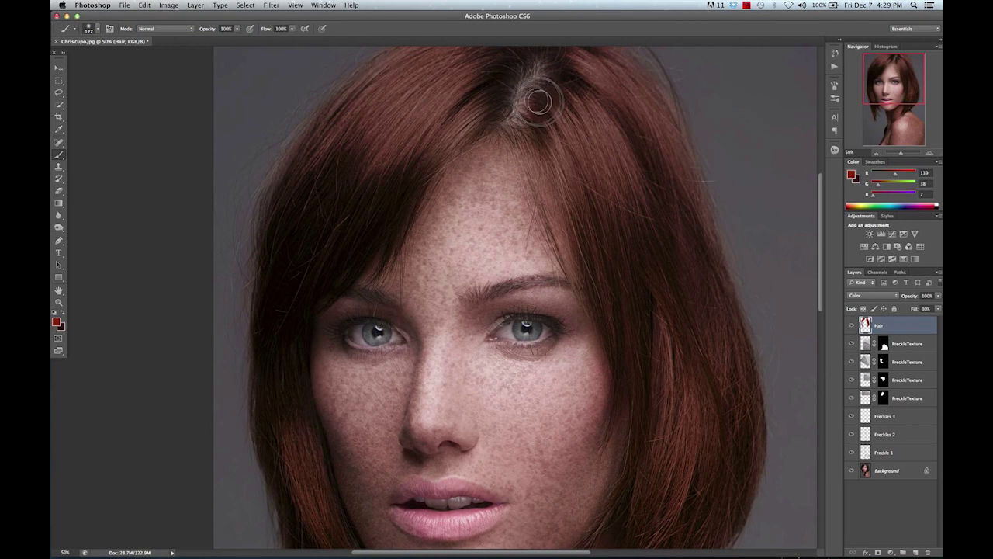
mouse_move(514, 79)
left_mouse_down()
mouse_move(502, 109)
mouse_move(513, 66)
mouse_move(530, 58)
mouse_move(552, 19)
mouse_move(491, 118)
left_mouse_up()
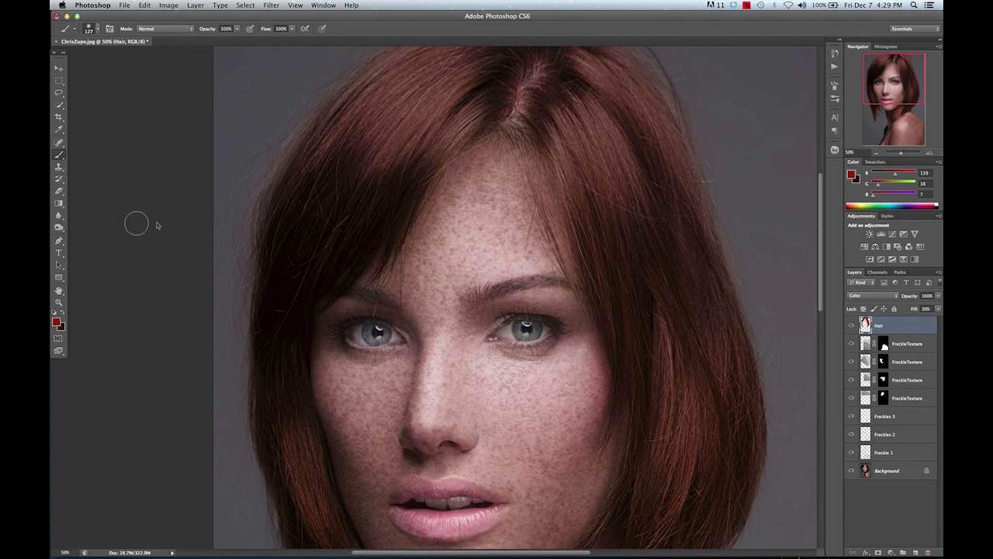
Lighten the red along the parting with the Eraser at 4% flow
left_click(58, 190)
left_click(254, 29)
mouse_move(527, 124)
left_mouse_down()
mouse_move(508, 114)
mouse_move(538, 62)
mouse_move(507, 111)
mouse_move(538, 60)
left_mouse_up()
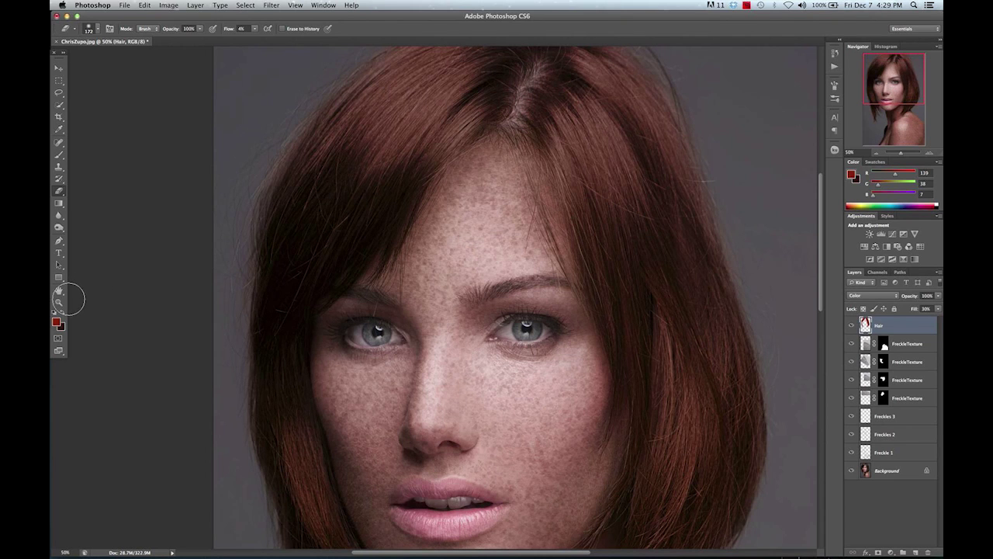
Add a Black & White adjustment layer above the Hair layer, blended as Soft Light with its fill lowered to 35%
left_click(59, 302)
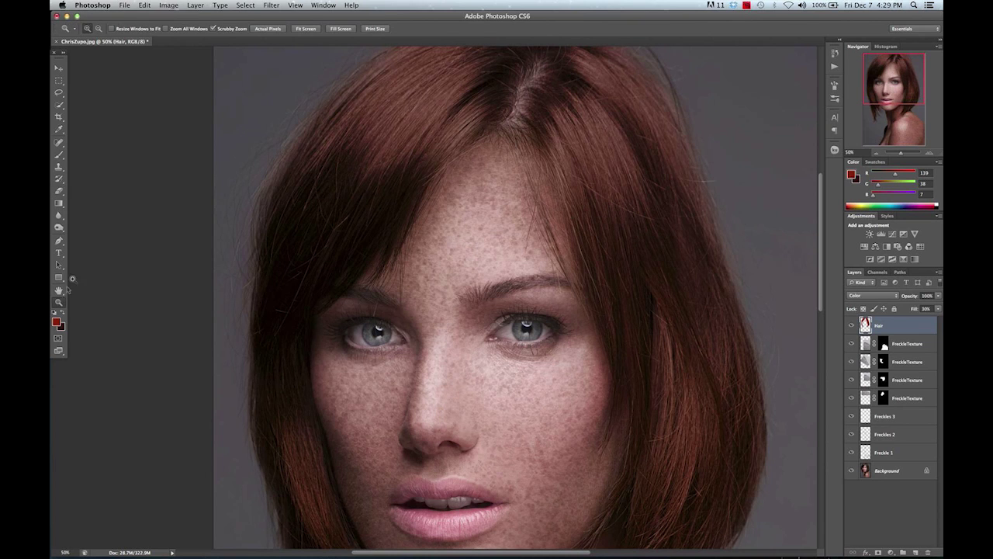
left_click(305, 29)
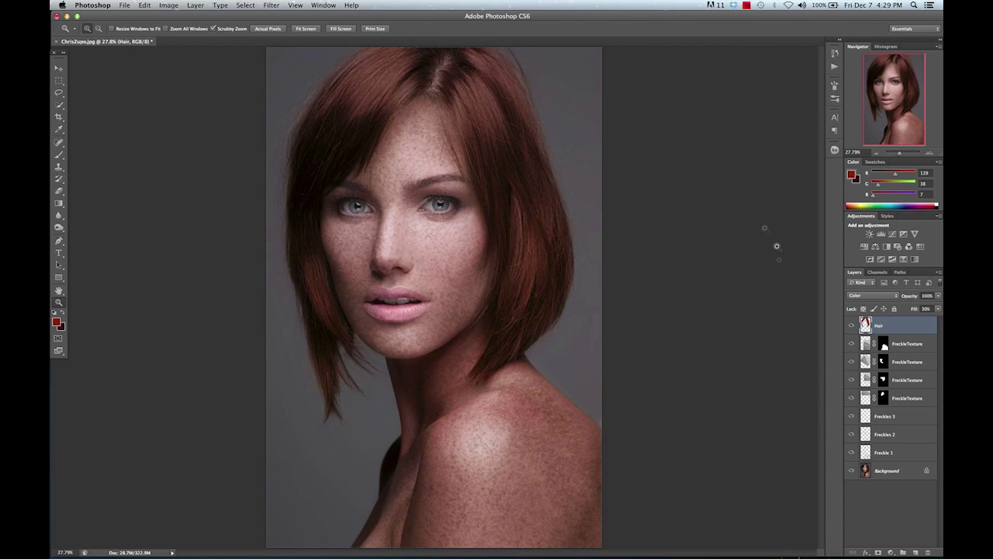
left_click(888, 246)
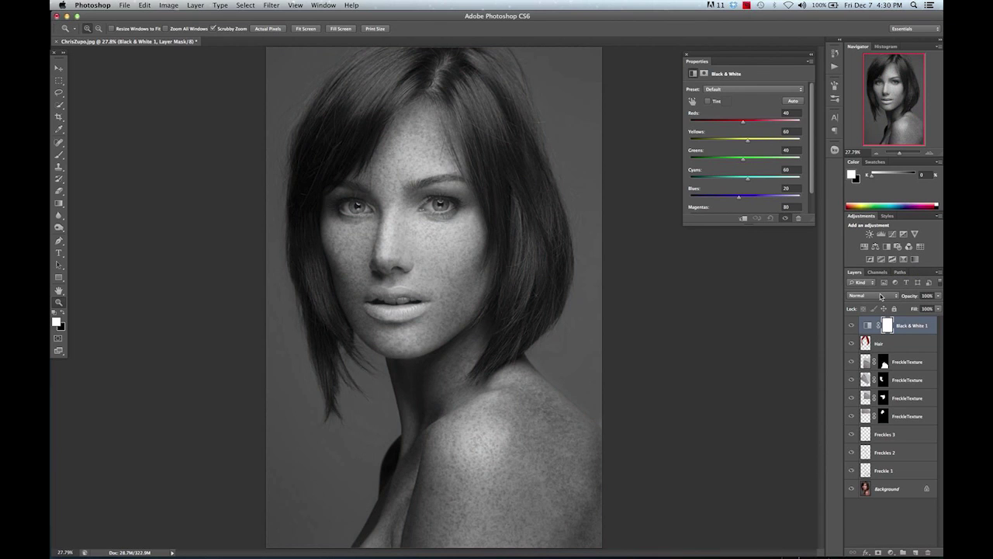
left_click(880, 298)
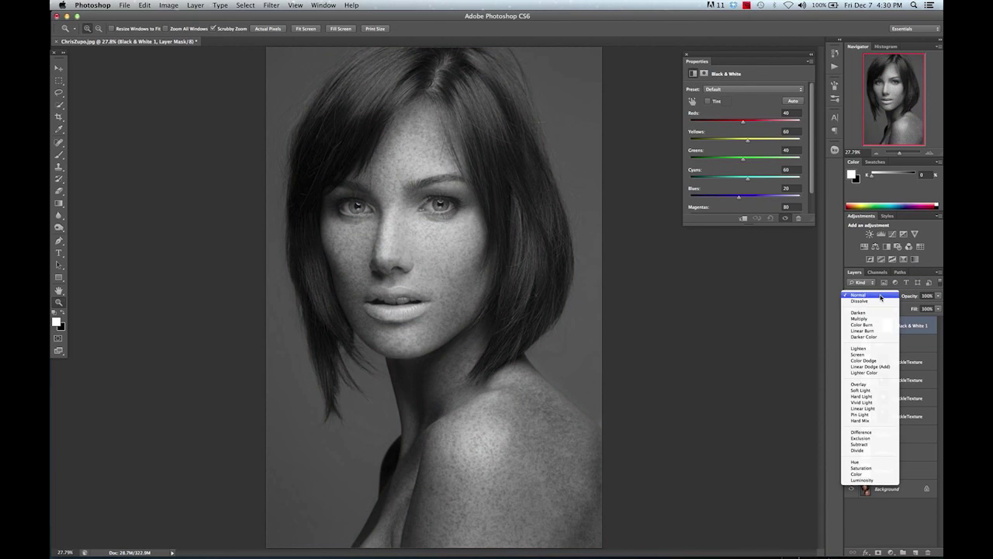
left_click(872, 390)
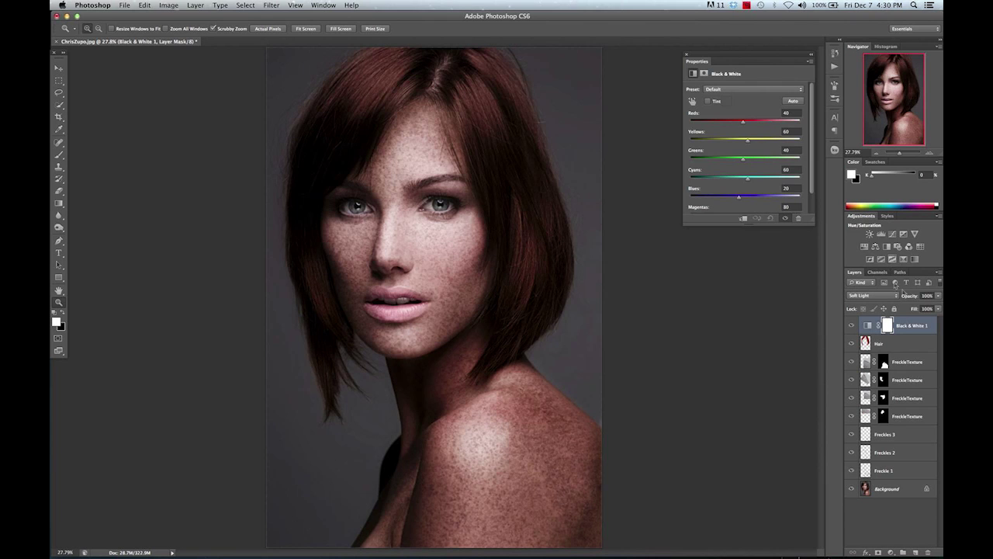
left_click(939, 310)
left_click_drag(916, 320, 912, 321)
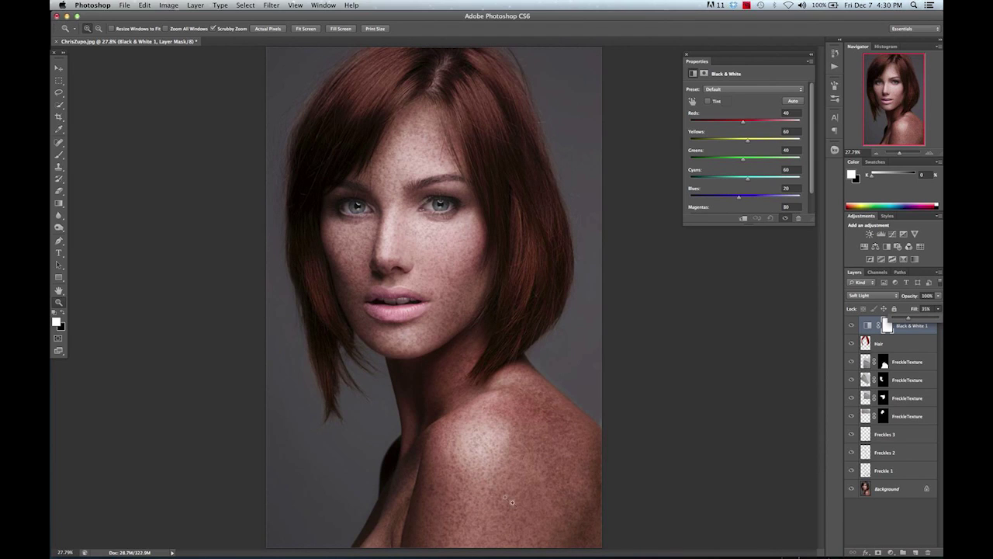
Add a Curves adjustment layer and darken the image by pulling down the midtones and upper midtones of the RGB curve
left_click(894, 234)
left_click(894, 234)
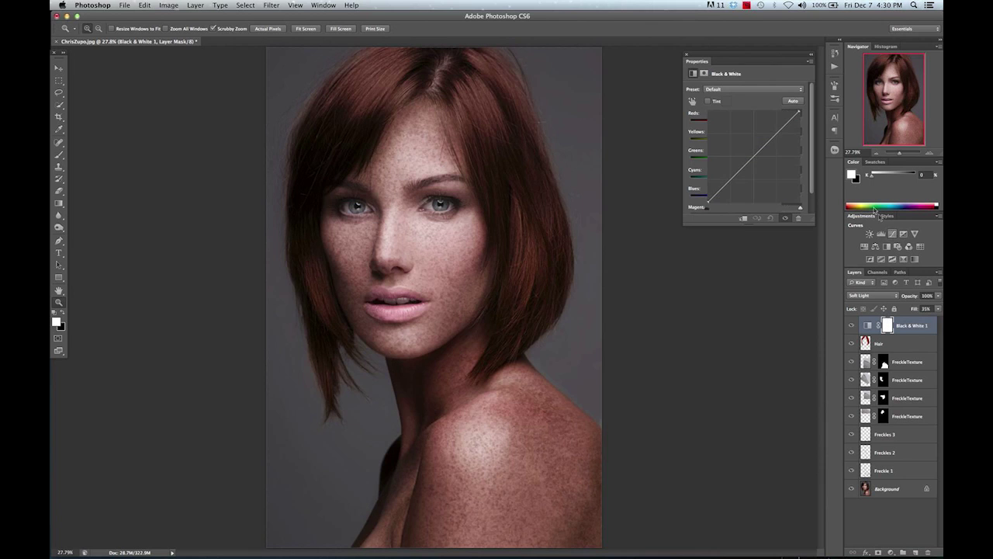
mouse_move(773, 139)
left_mouse_down()
mouse_move(757, 163)
mouse_move(774, 144)
left_mouse_up()
left_click(756, 160)
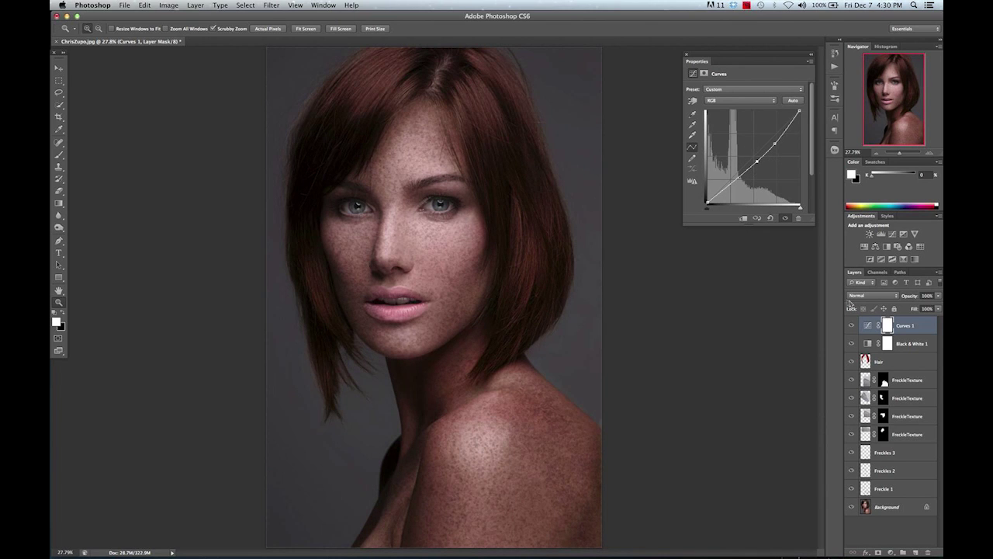
left_click(686, 57)
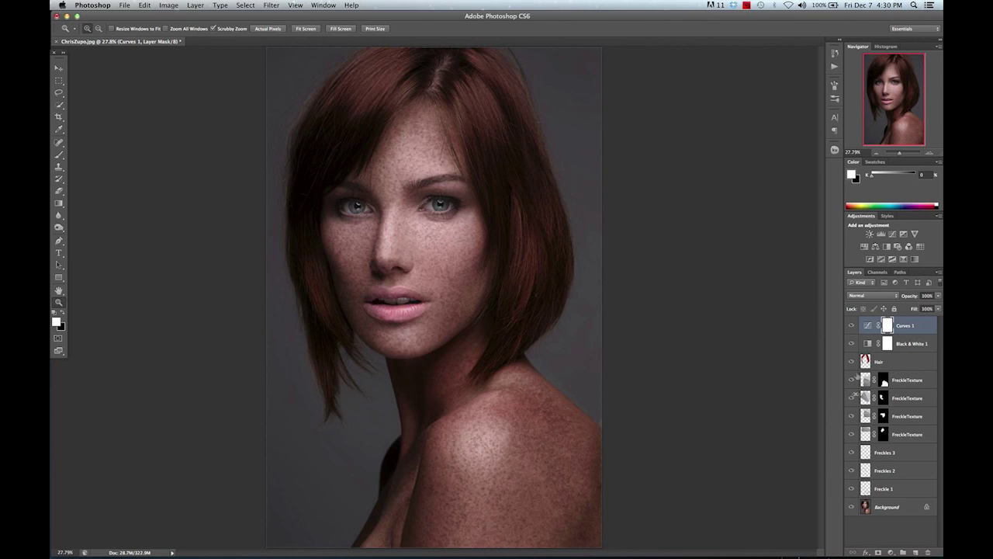
Group all layers from Curves 1 down to Freckle 1, leaving the Background out of the group
left_click(902, 489, "shift")
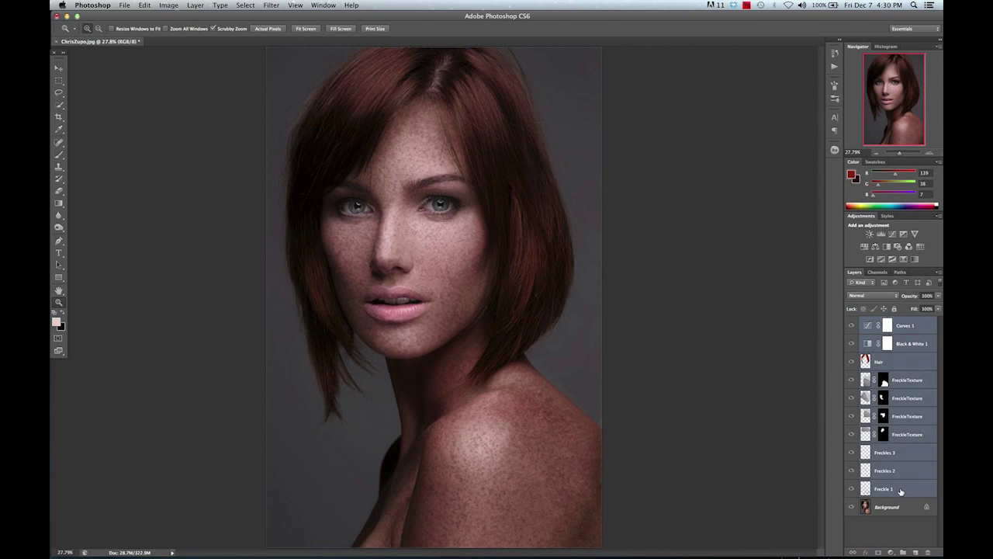
left_click(902, 550)
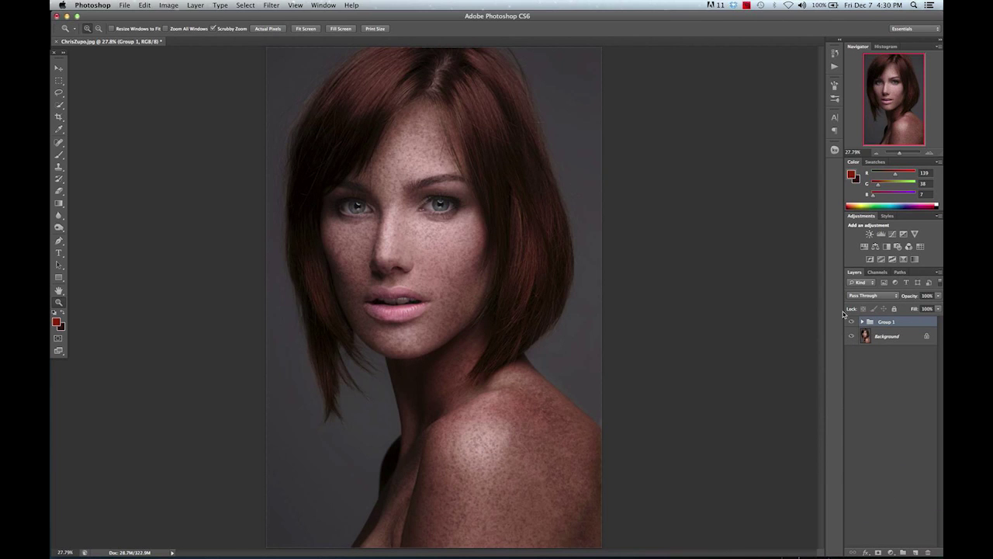
Toggle the layer group's visibility to compare the retouched portrait with the original photo
left_click(852, 322)
left_click(851, 322)
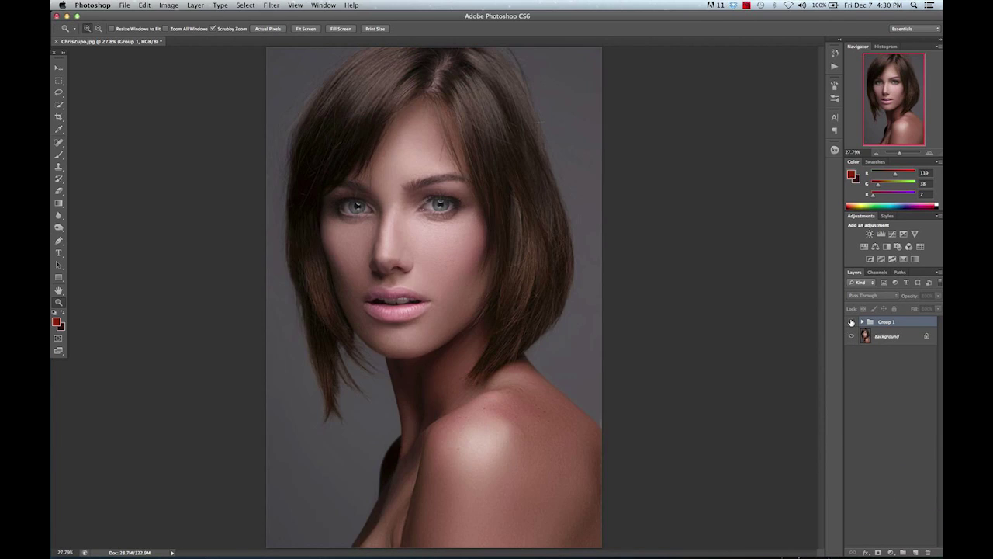
left_click(852, 321)
left_click(852, 321)
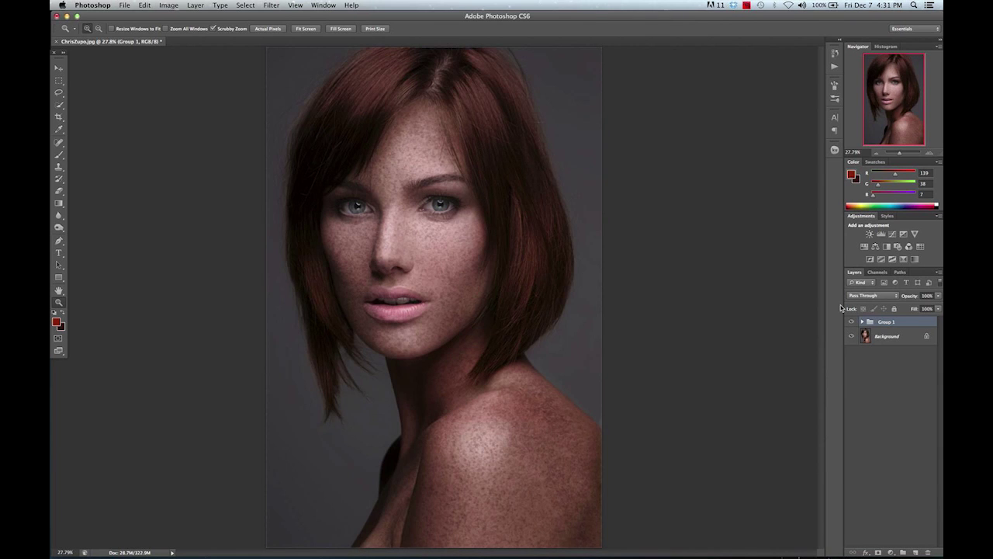